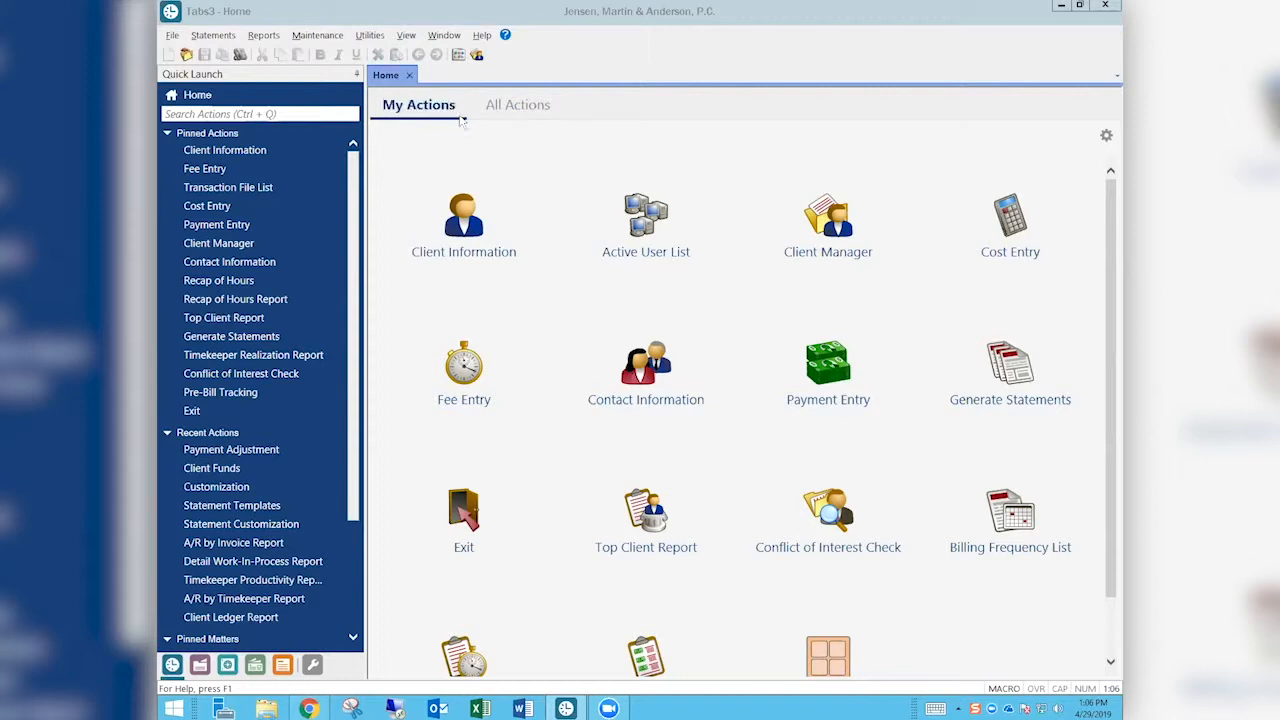
Open the Statements category in All Actions and look through the statement functions it offers.
left_click(518, 105)
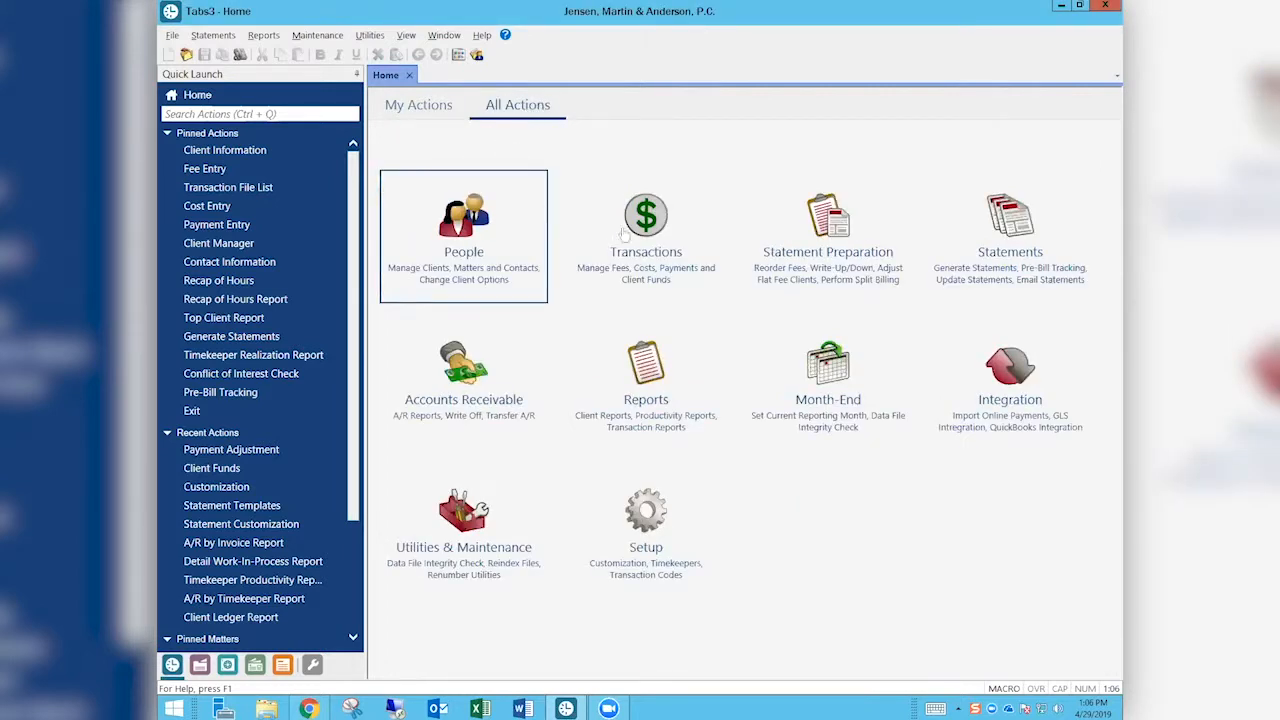
left_click(1008, 218)
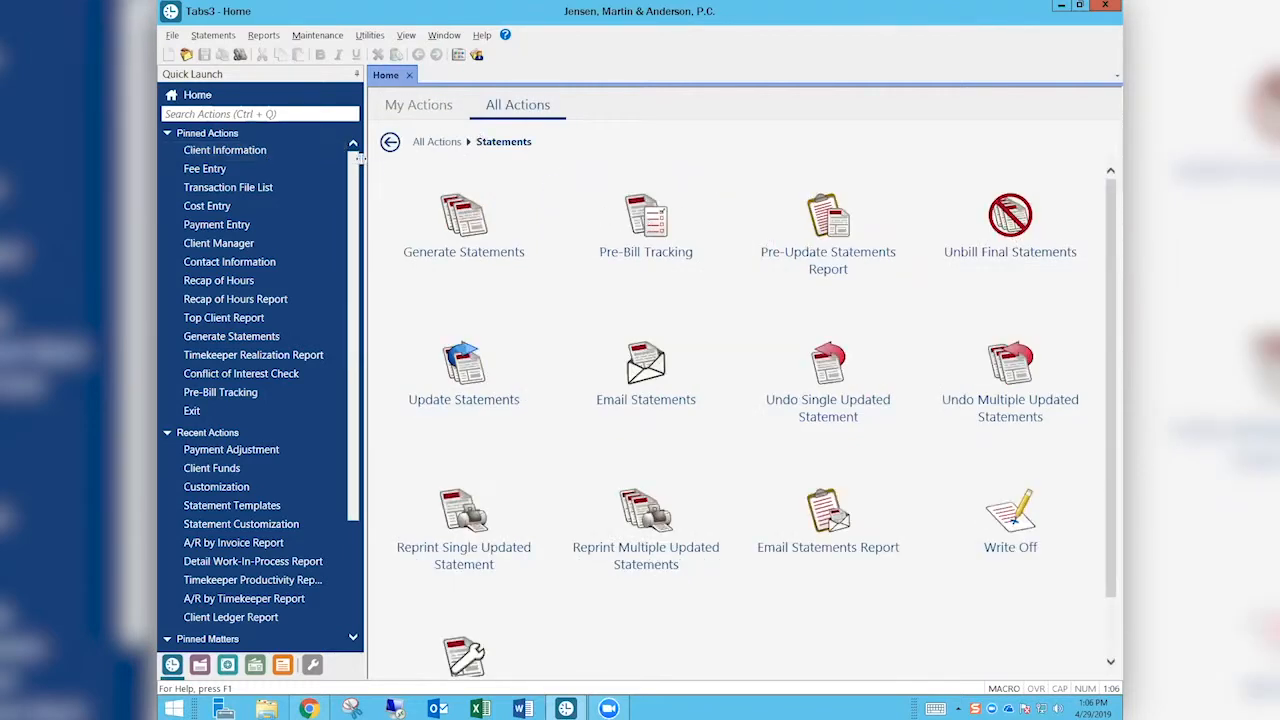
left_click(396, 143)
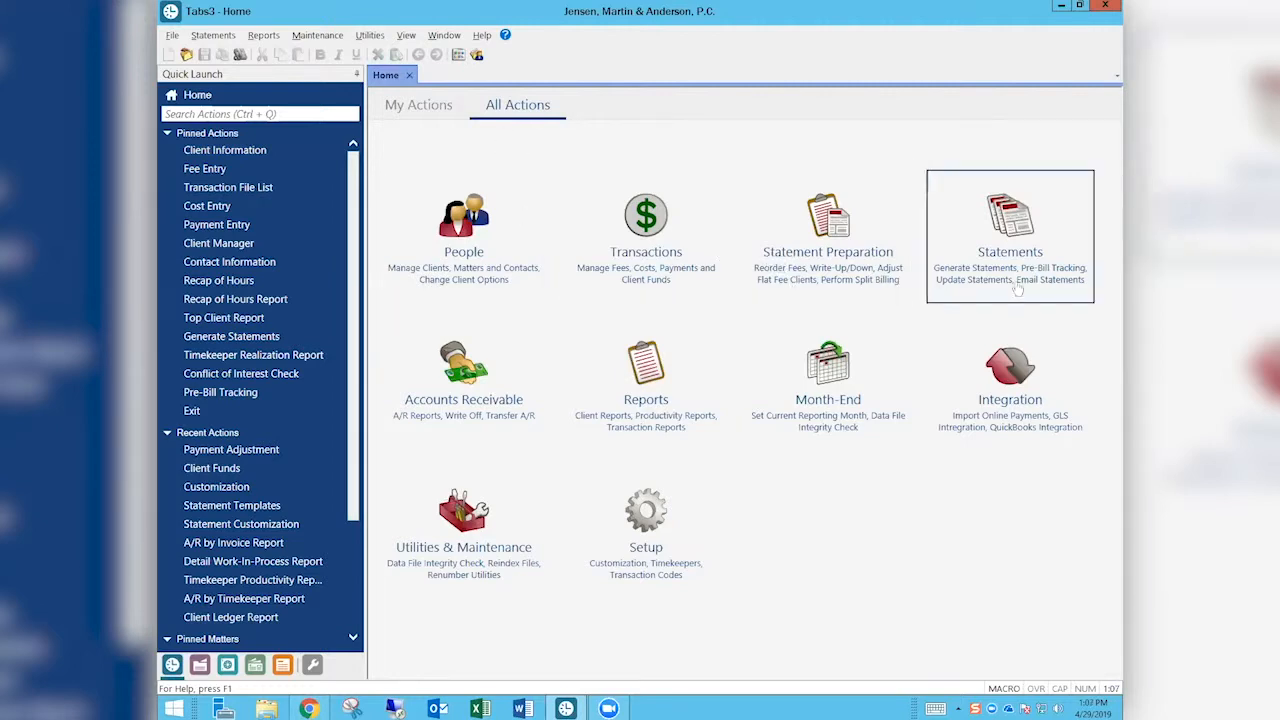
left_click(984, 226)
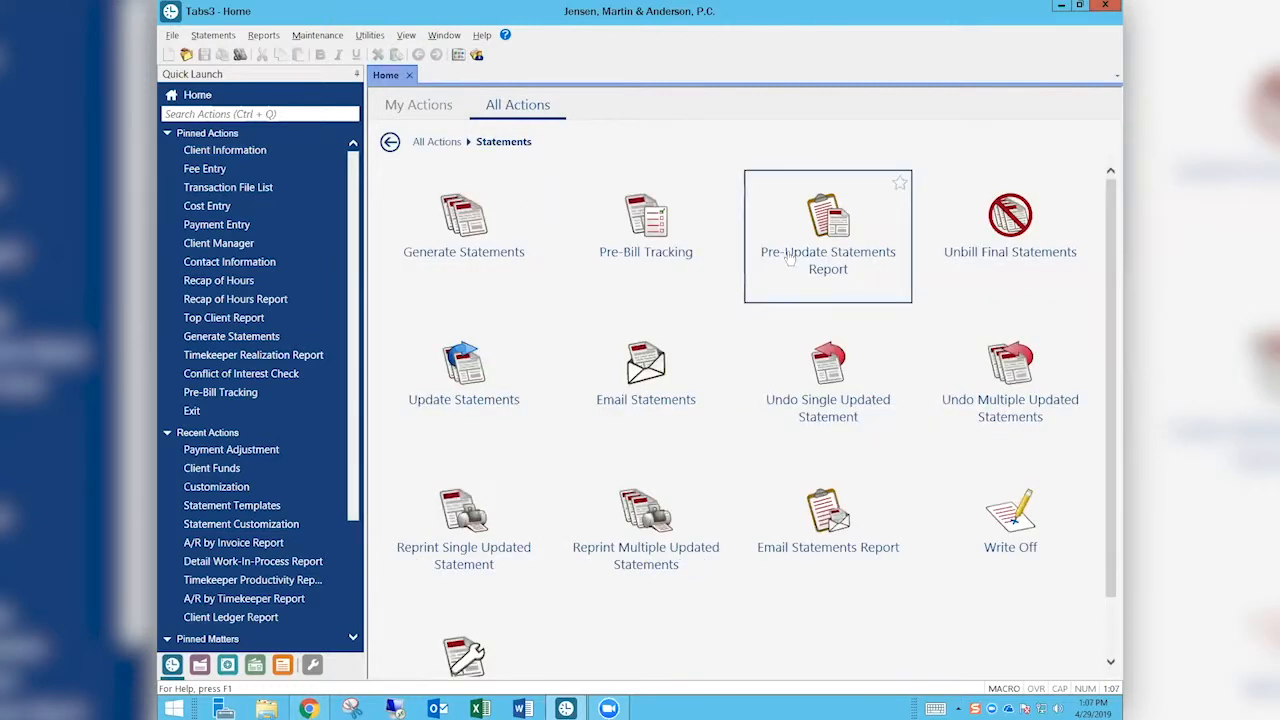
scroll(845, 375, "down", 1)
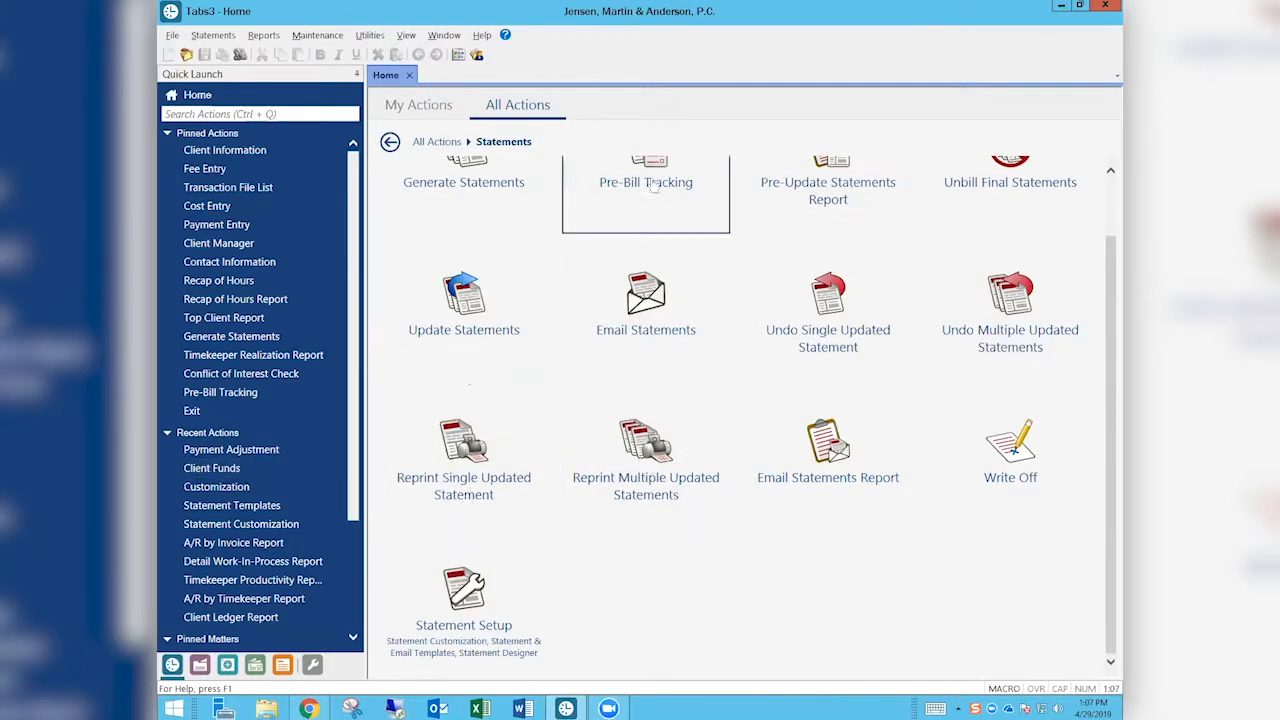
scroll(426, 405, "up", 1)
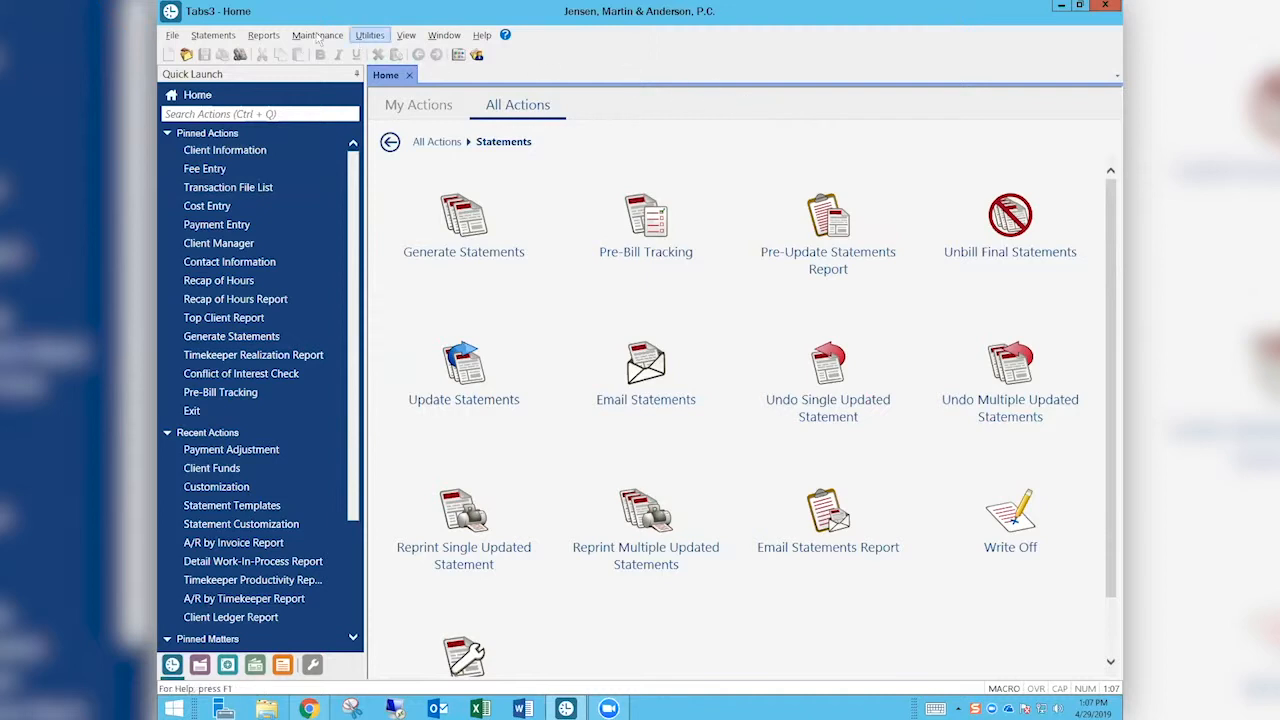
Review the available commands for undoing and reprinting updated statements.
left_click(212, 37)
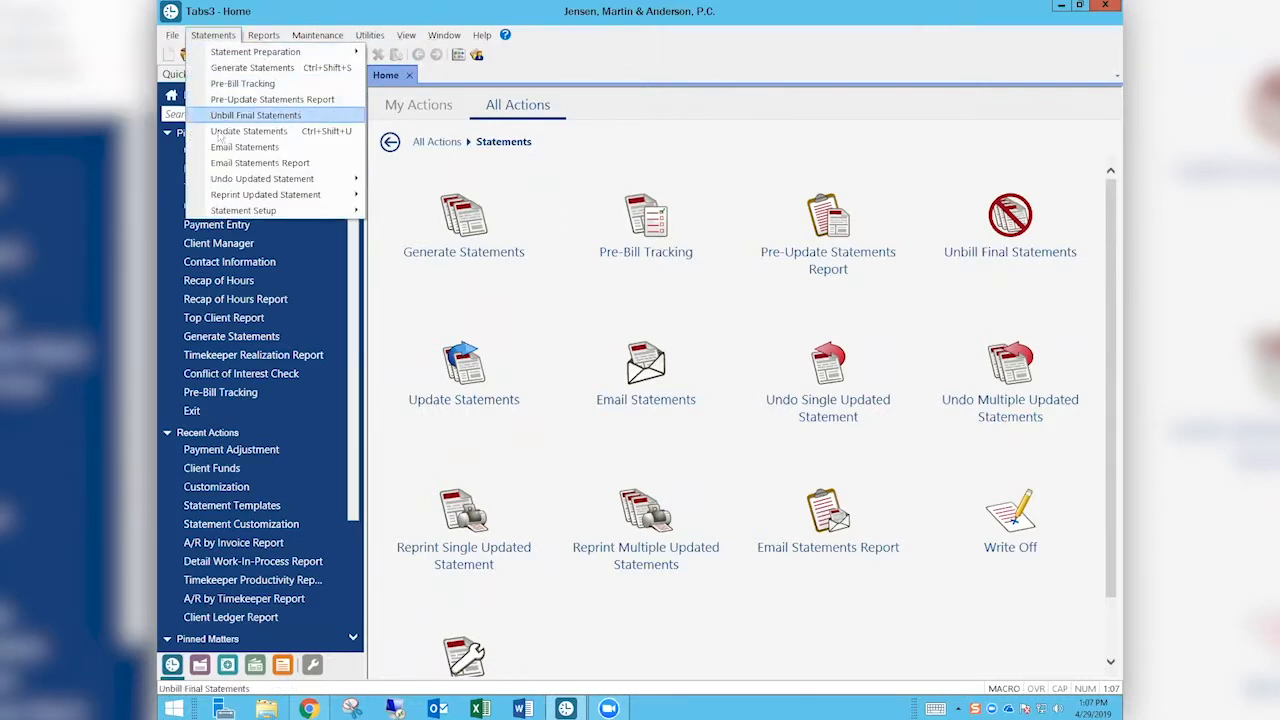
mouse_move(228, 182)
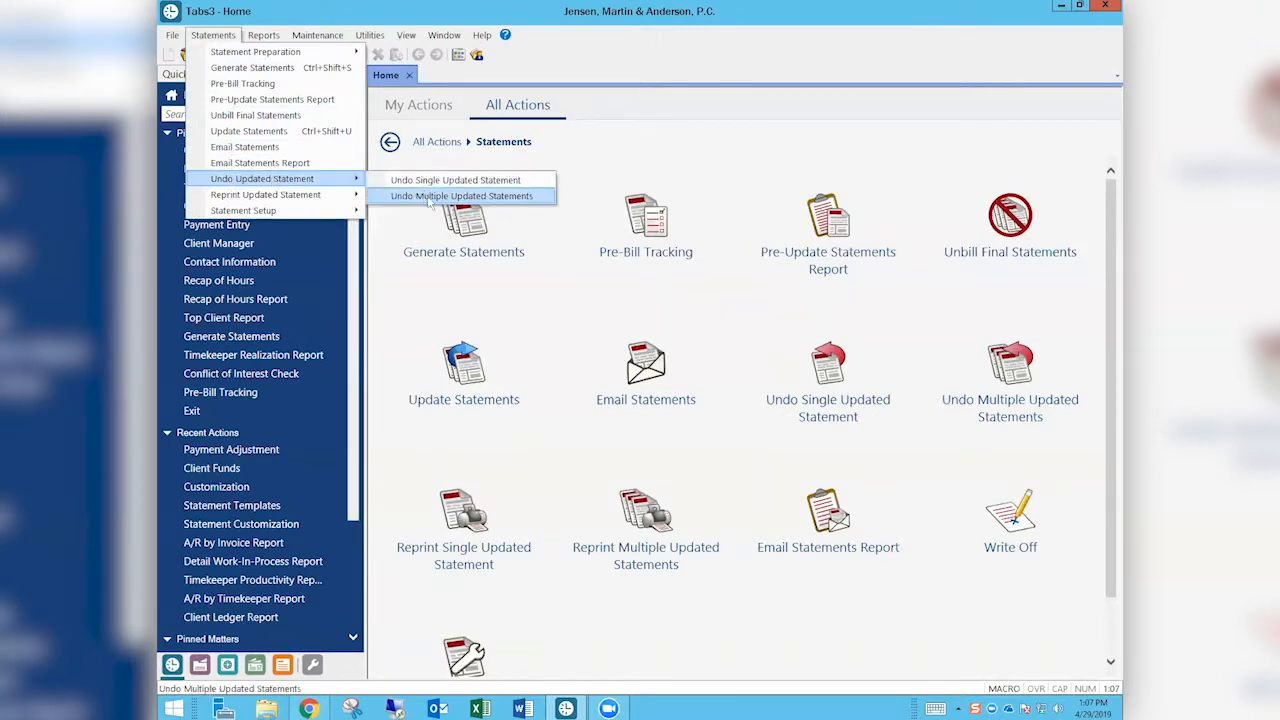
mouse_move(298, 197)
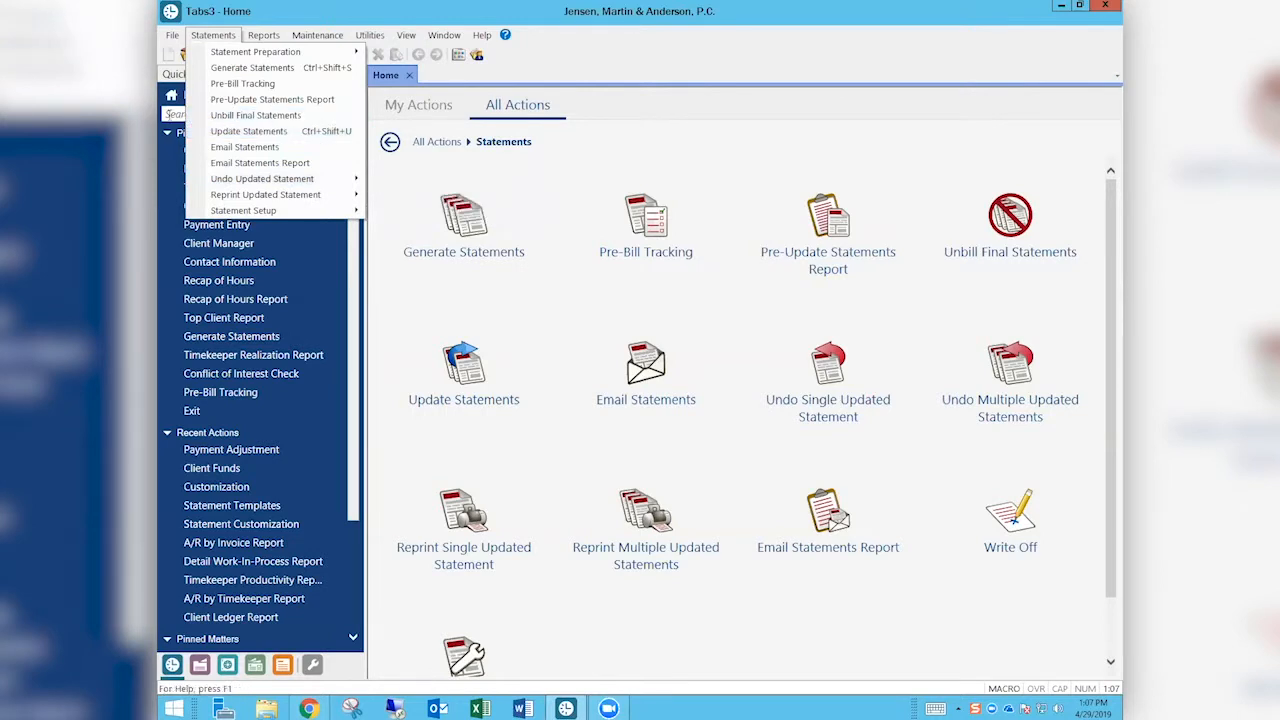
left_click(169, 113)
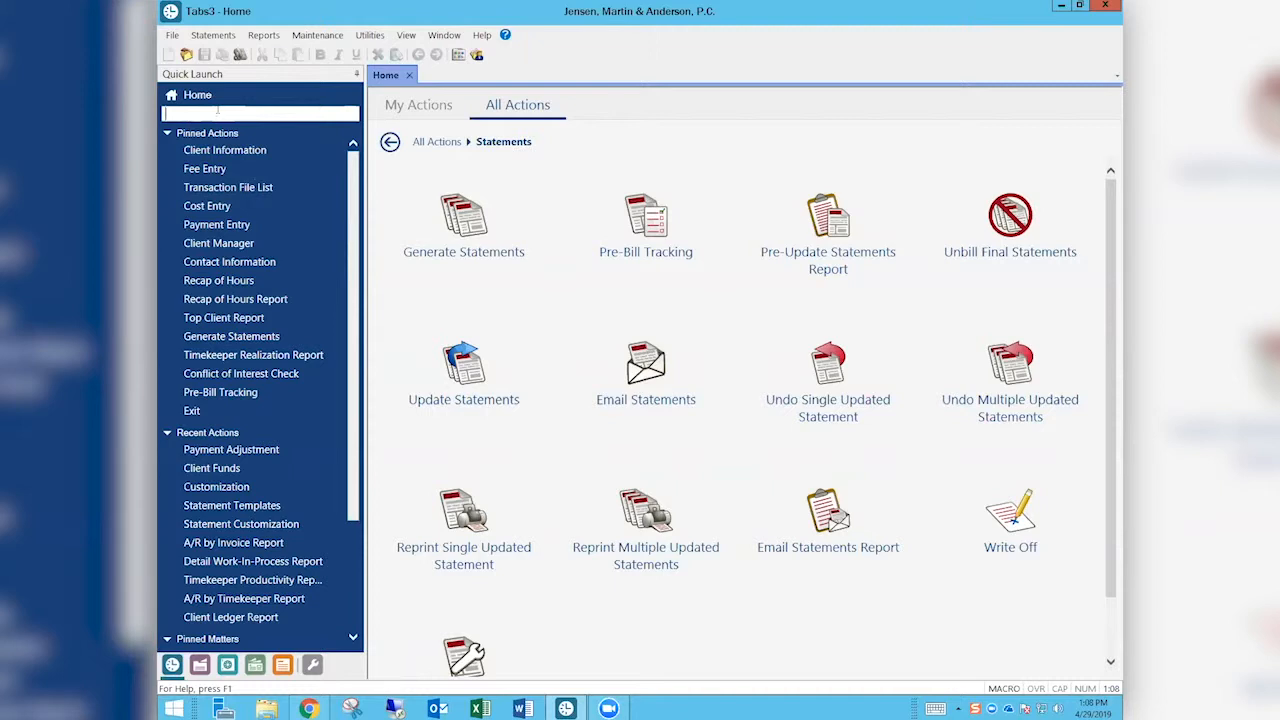
Open Reprint Multiple Updated Statements and set a client ID range from the Bel-Cor matter through the Elder Law matter.
left_click(213, 36)
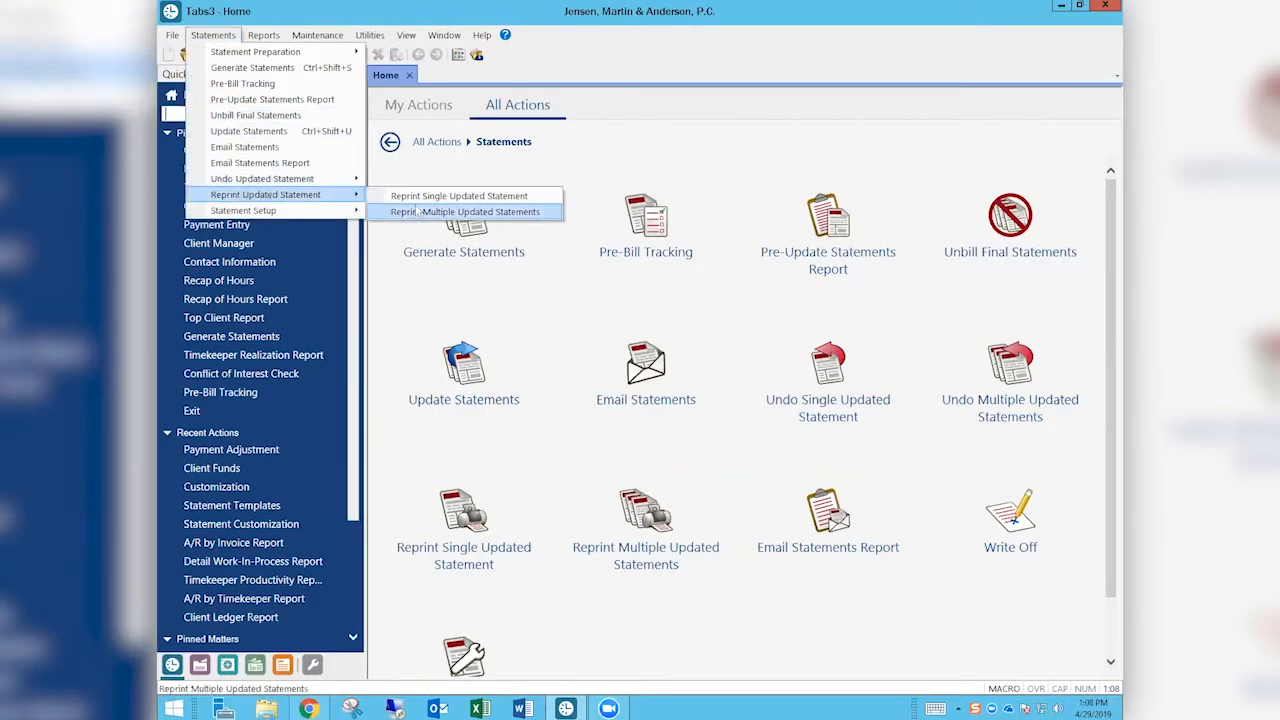
left_click(440, 212)
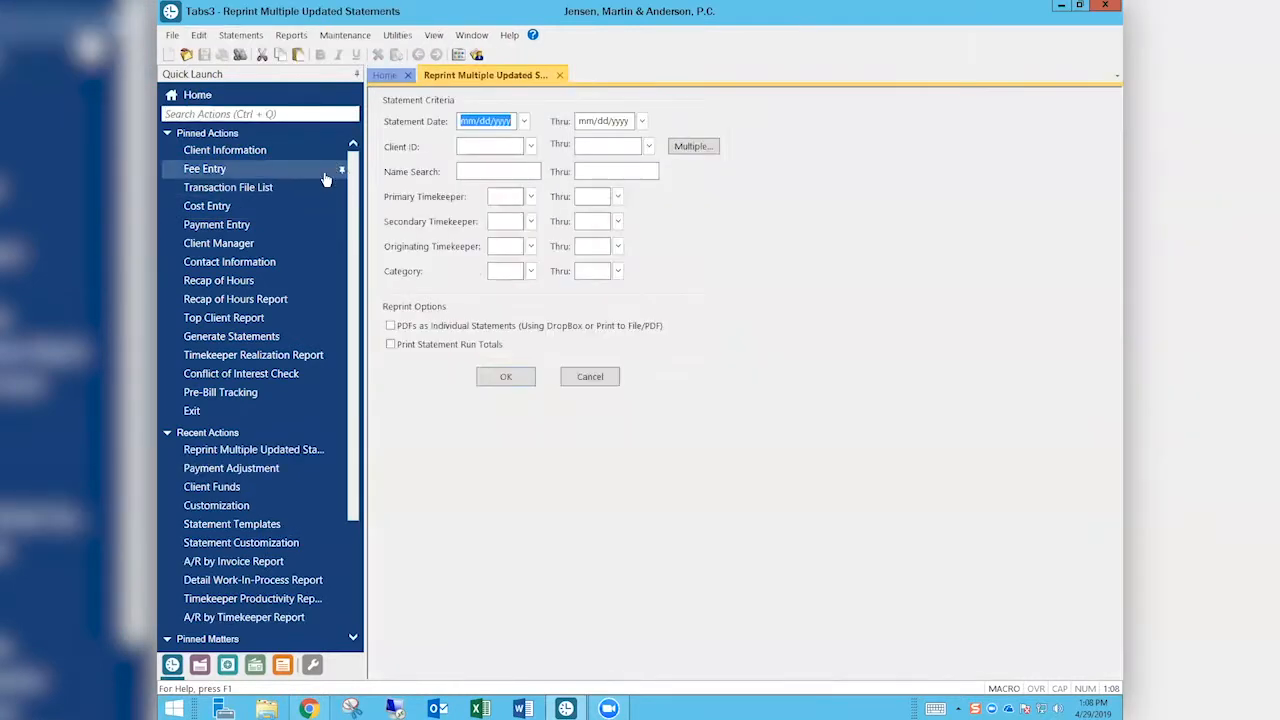
left_click(470, 145)
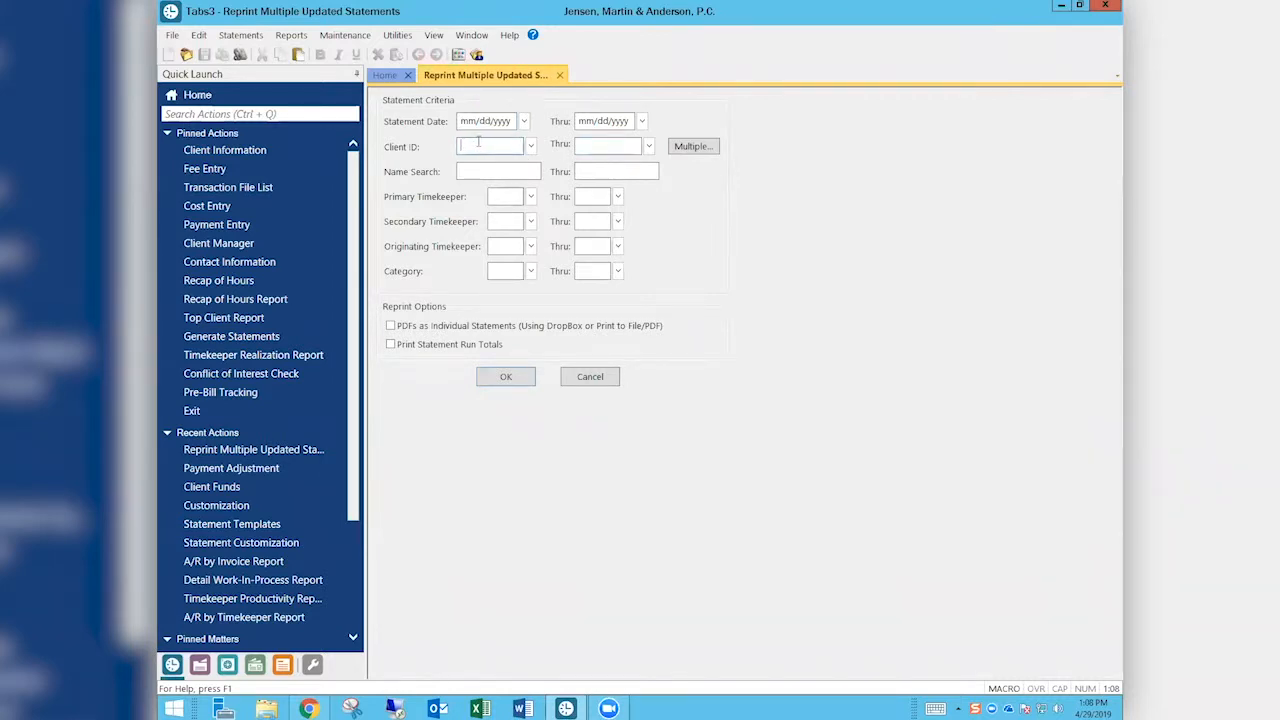
left_click(531, 146)
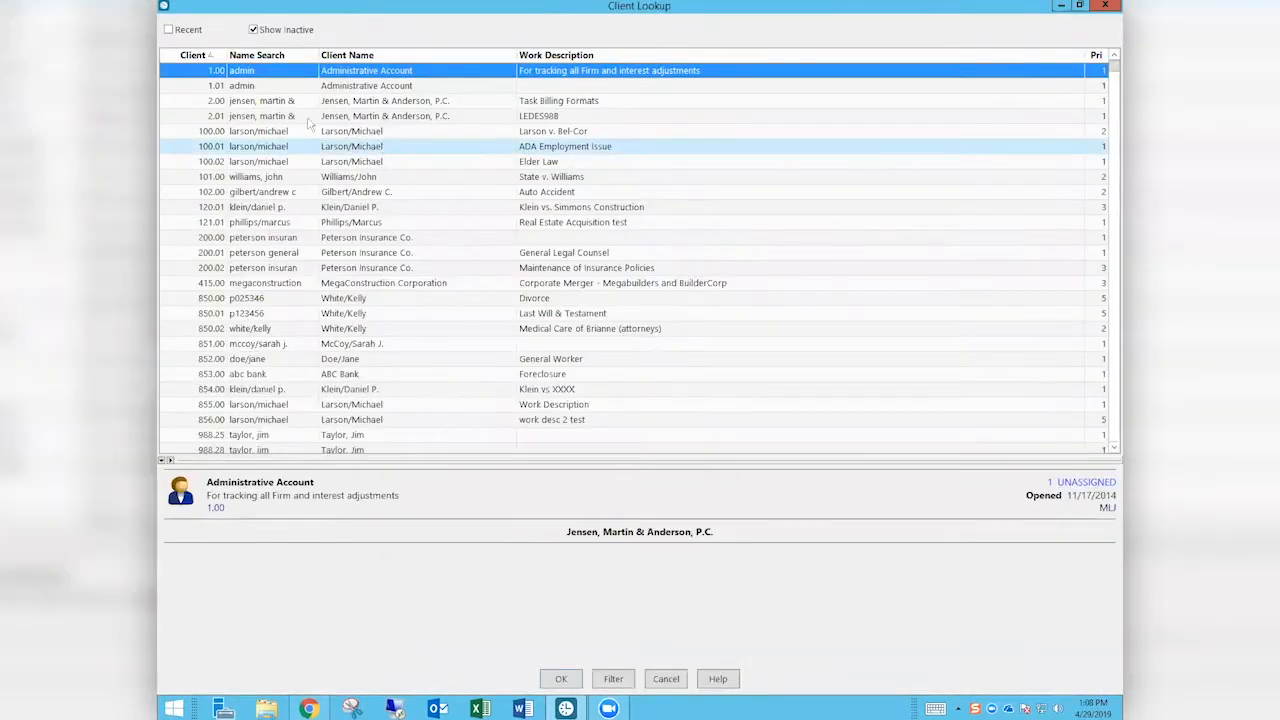
left_click(235, 133)
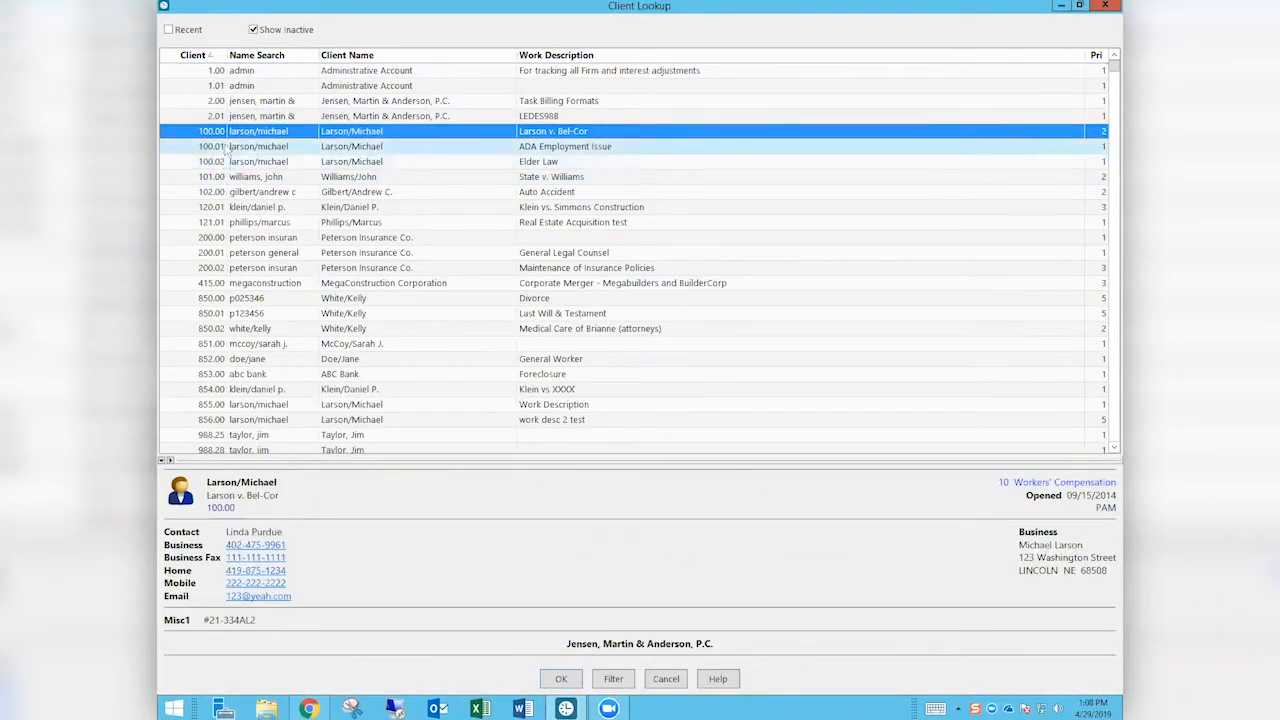
double_click(226, 131)
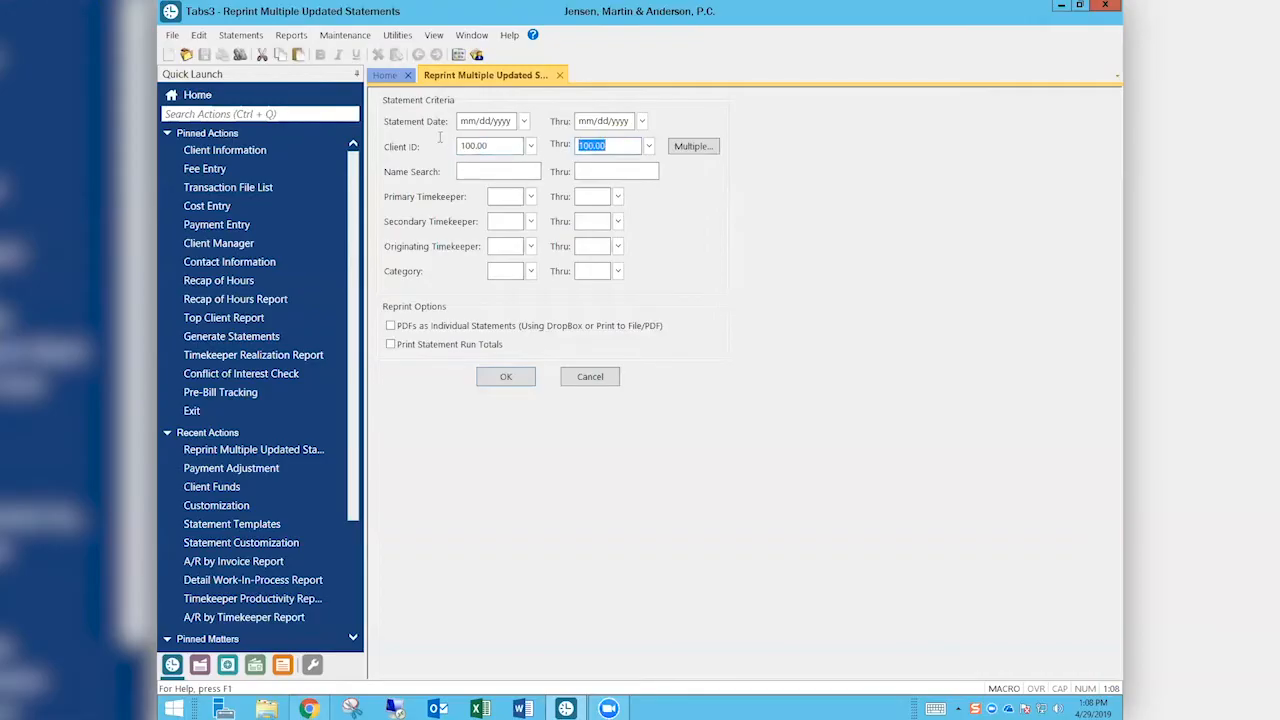
left_click(650, 146)
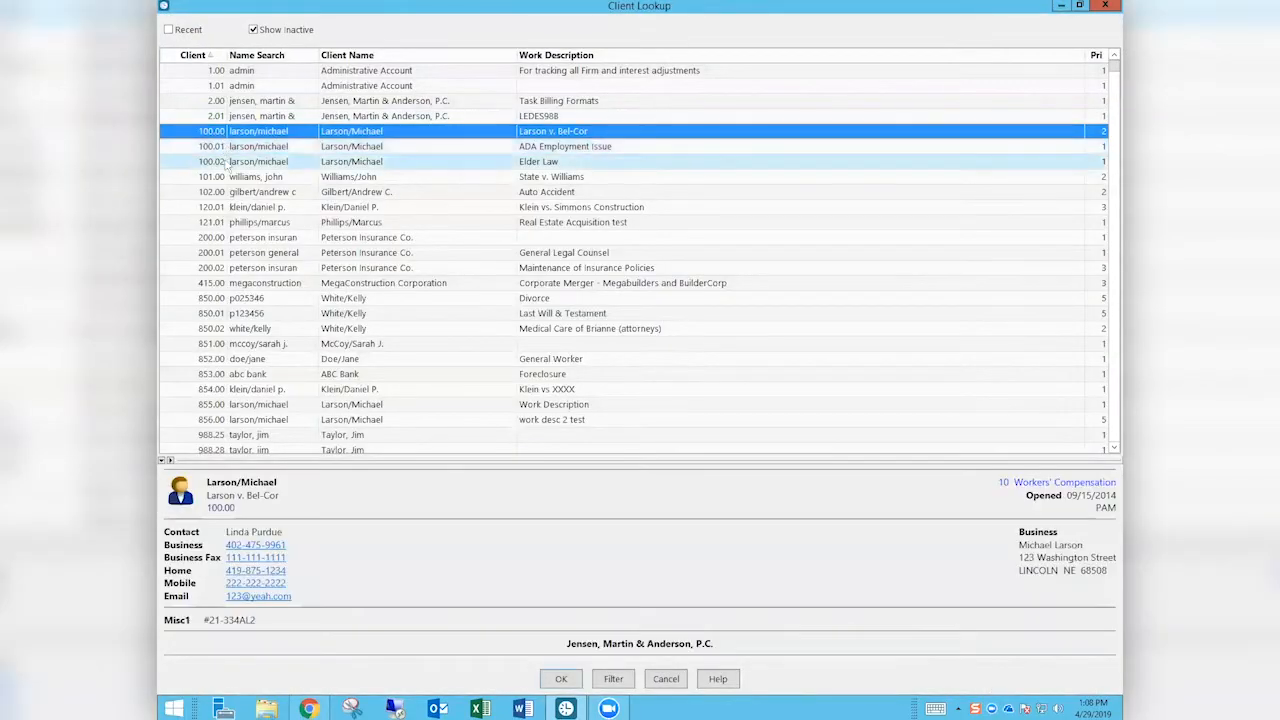
double_click(228, 162)
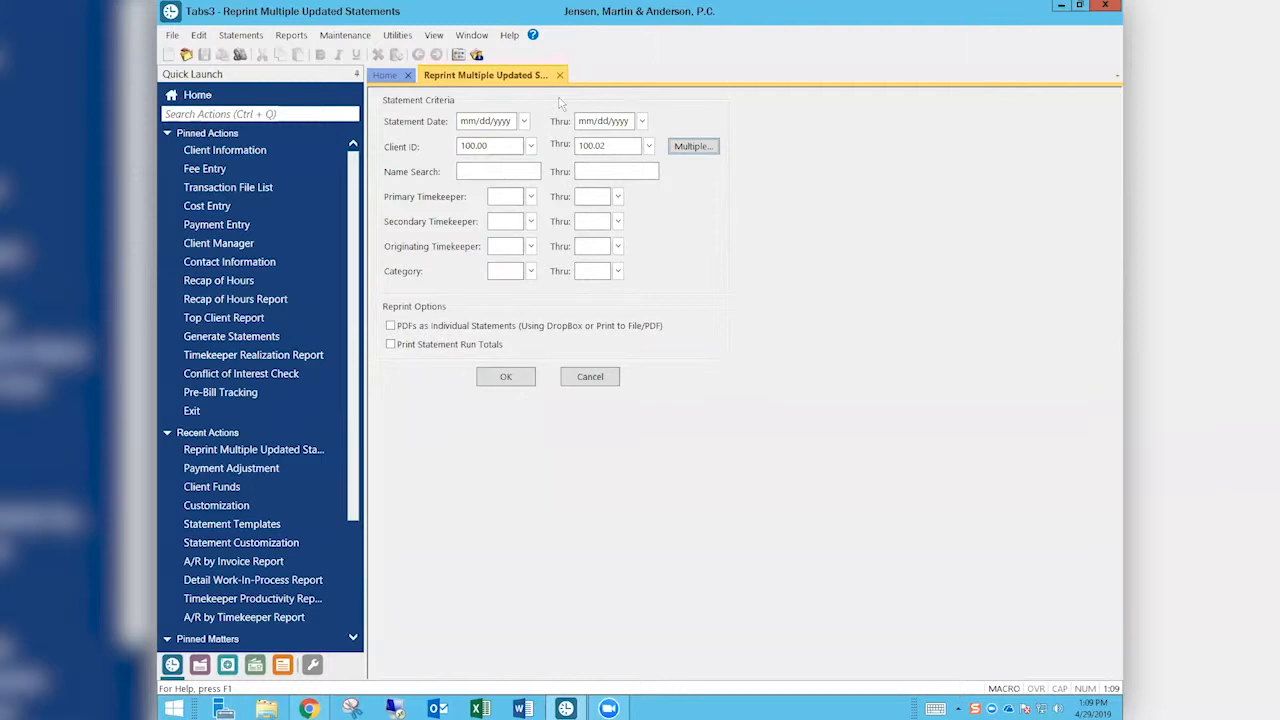
Clear both client IDs from the reprint criteria and cancel the multiple-statement reprint.
left_click_drag(512, 120, 455, 120)
left_click_drag(628, 120, 575, 120)
left_click_drag(490, 146, 423, 151)
key("Delete")
key("Tab")
key("Delete")
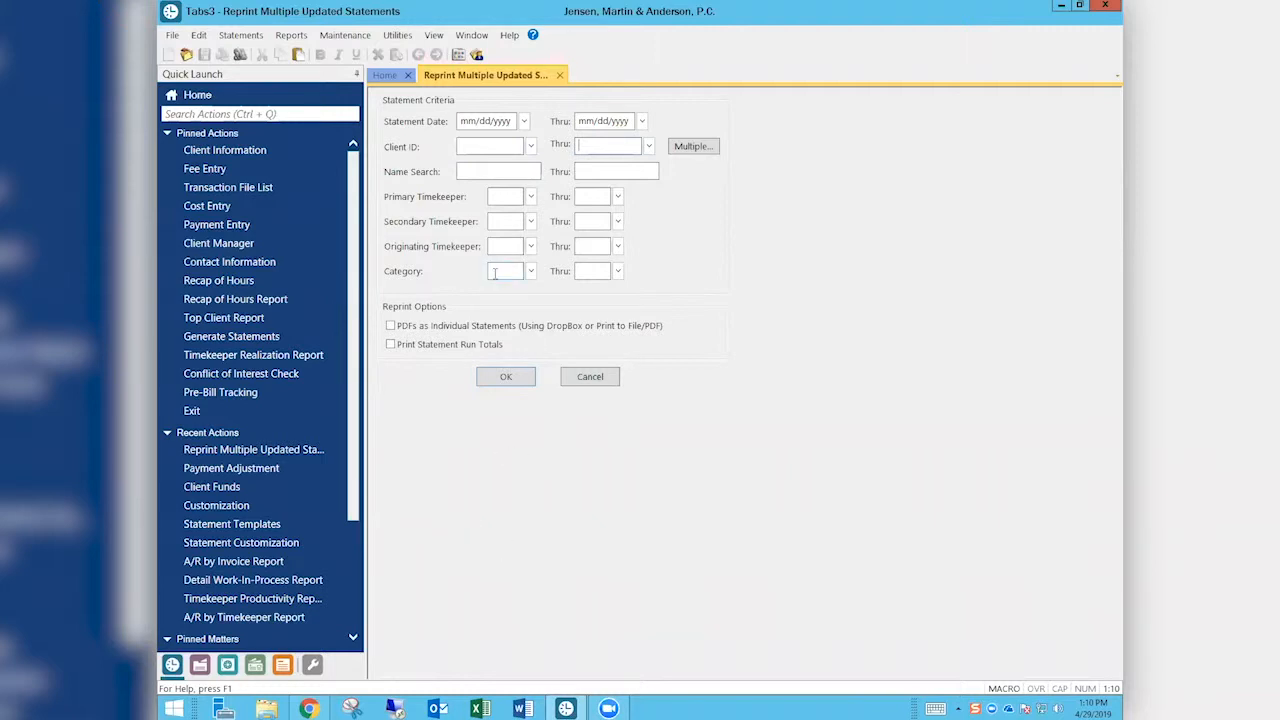
left_click(506, 194)
left_click(589, 379)
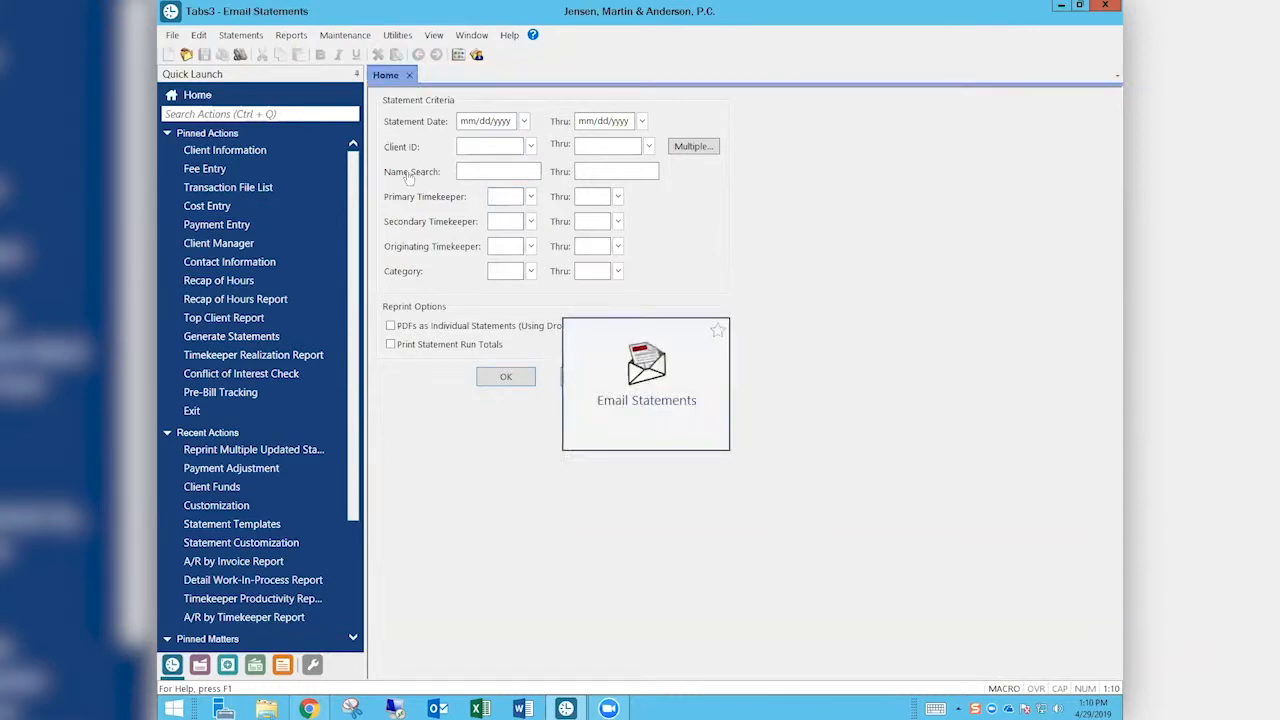
Open Undo Multiple Updated Statements to examine its statement date, client and timekeeper criteria.
left_click(230, 36)
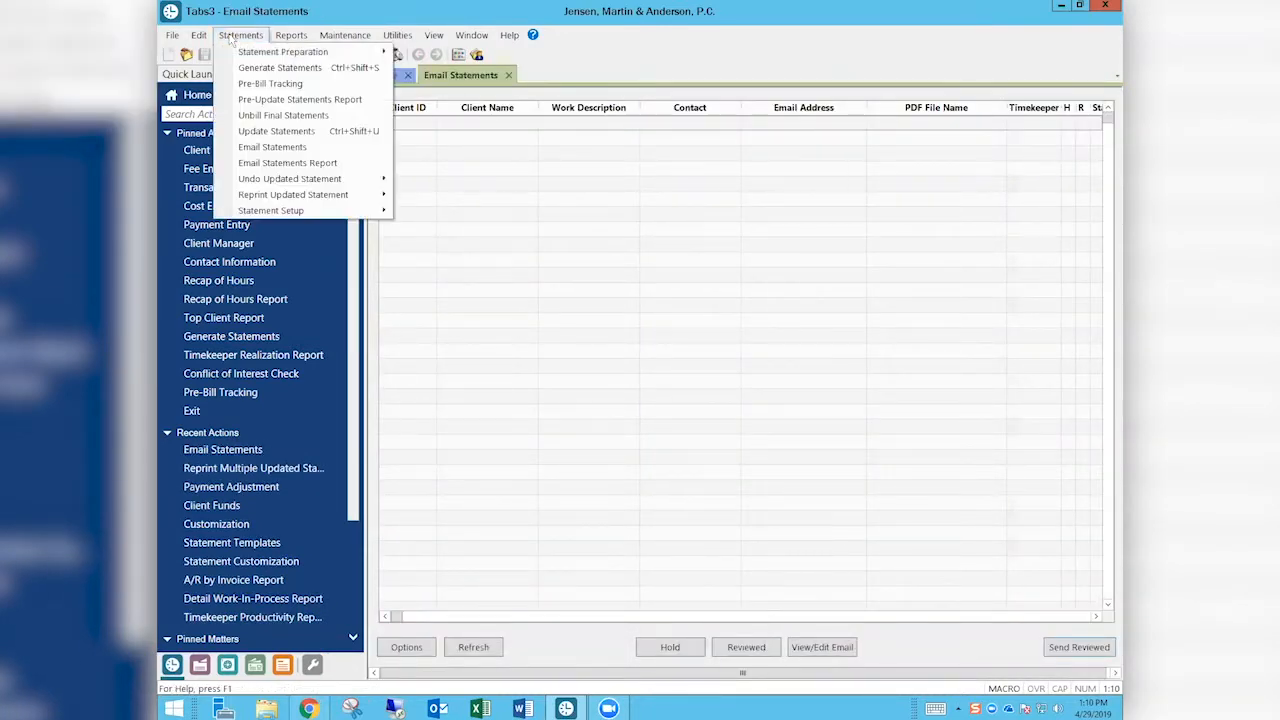
mouse_move(285, 180)
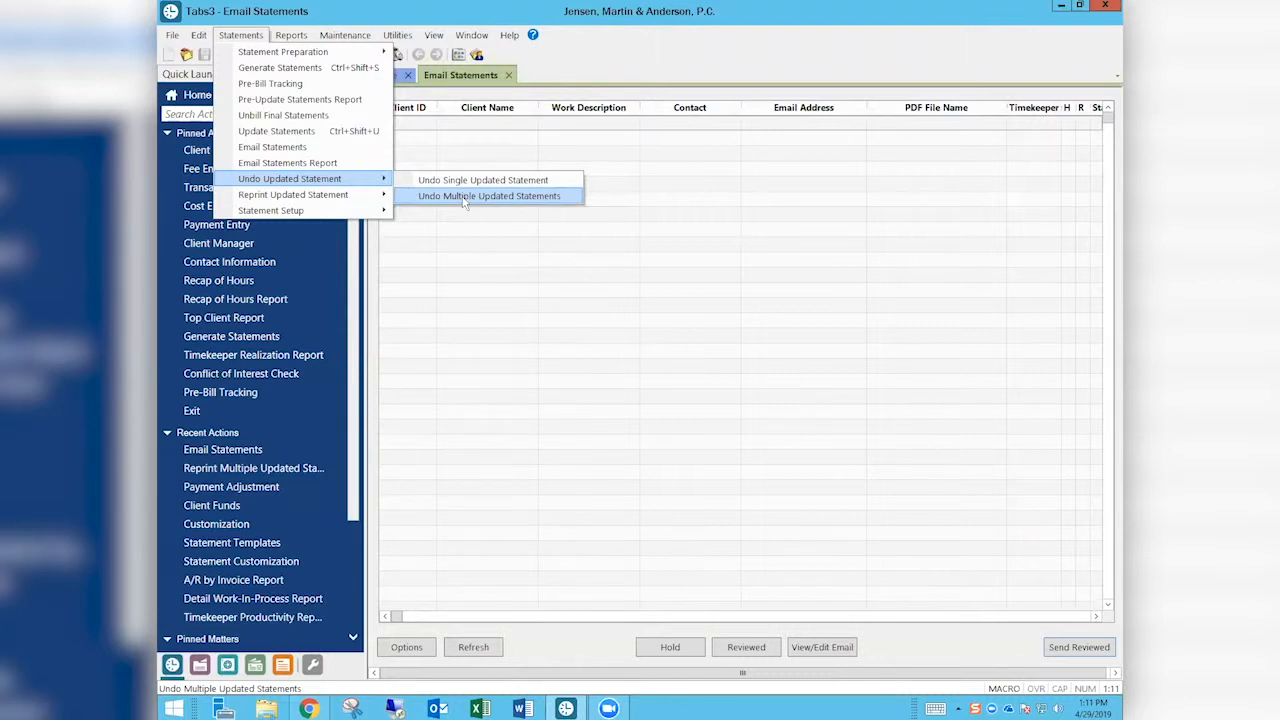
left_click(464, 197)
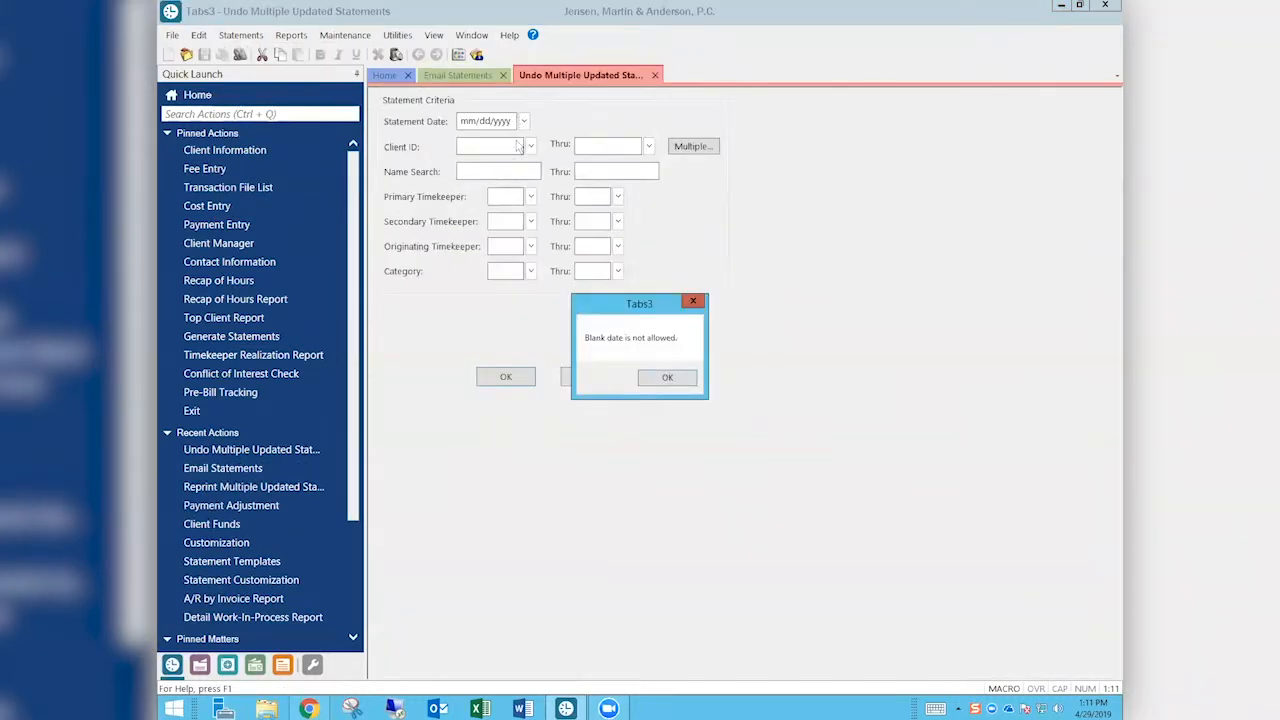
left_click(656, 379)
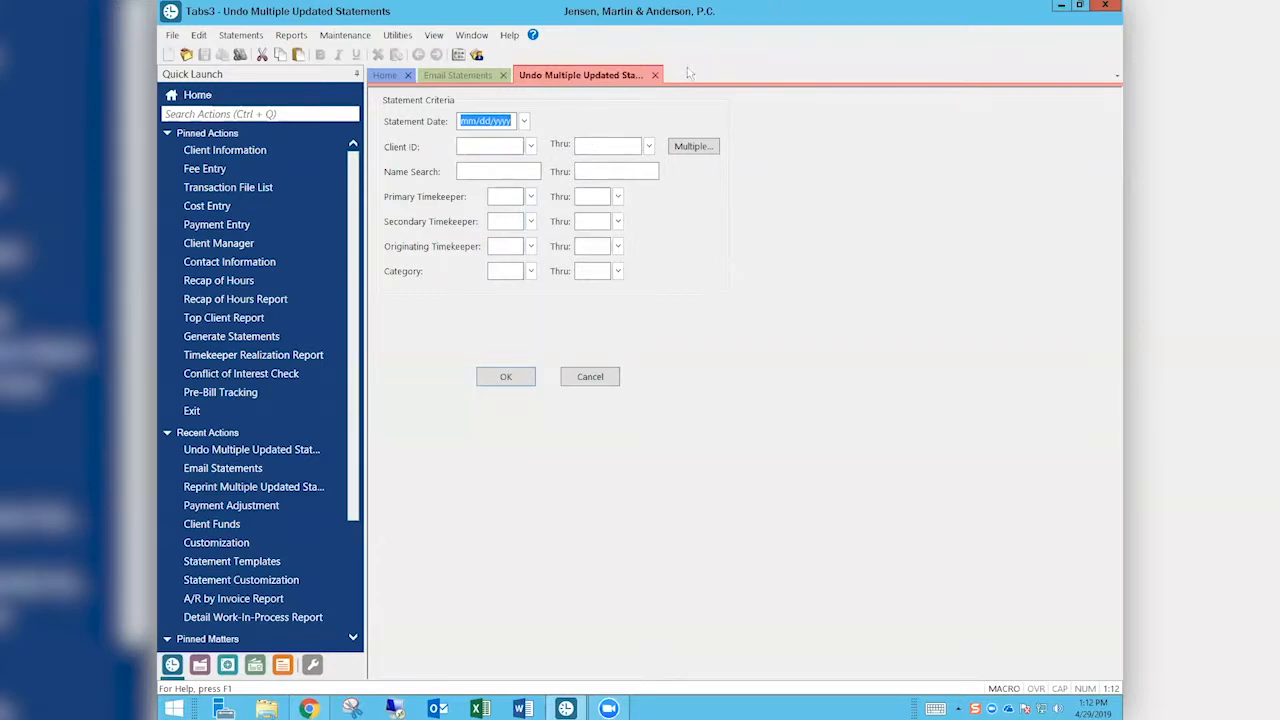
Close Undo Multiple Updated Statements and Email Statements together with their verification lists.
left_click(655, 76)
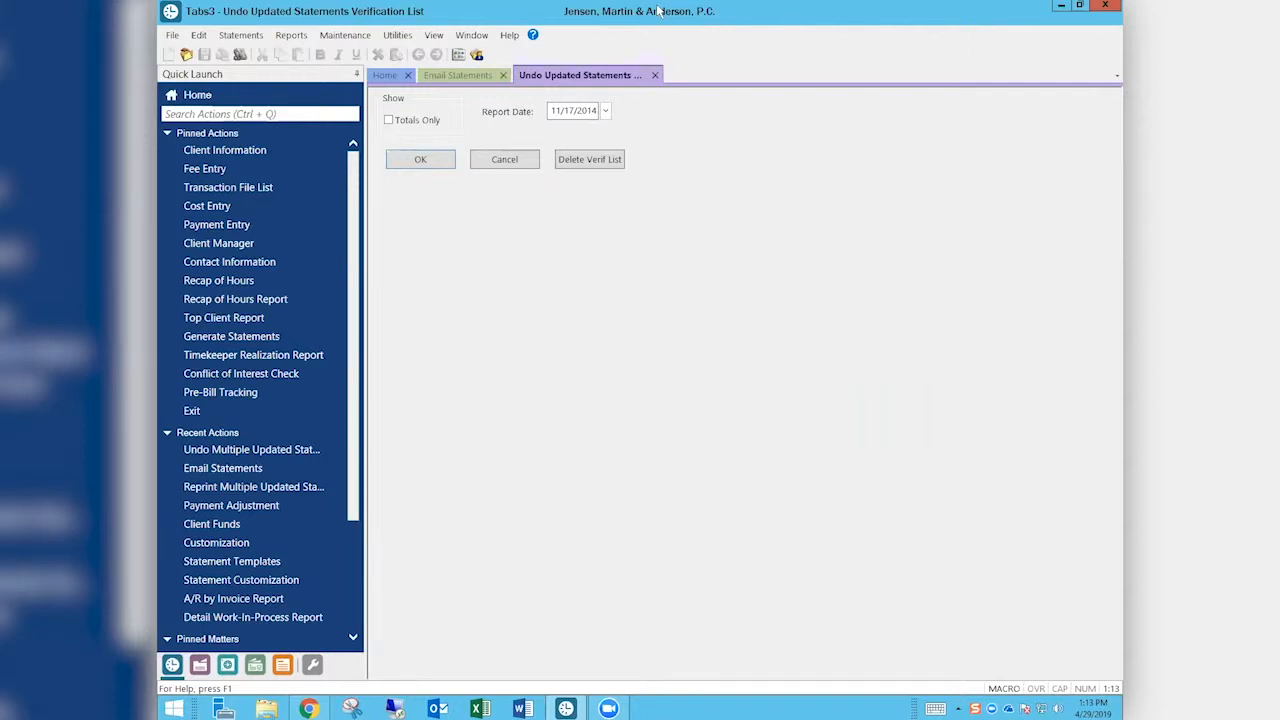
left_click(655, 75)
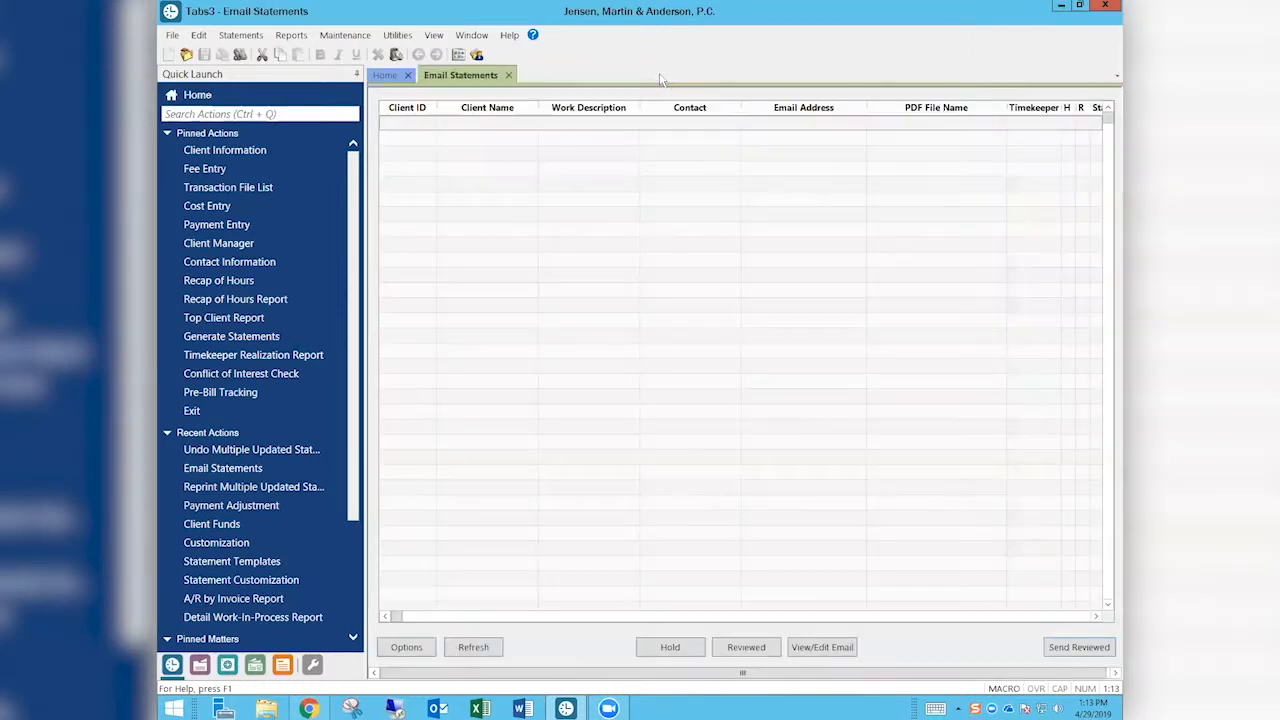
left_click(509, 76)
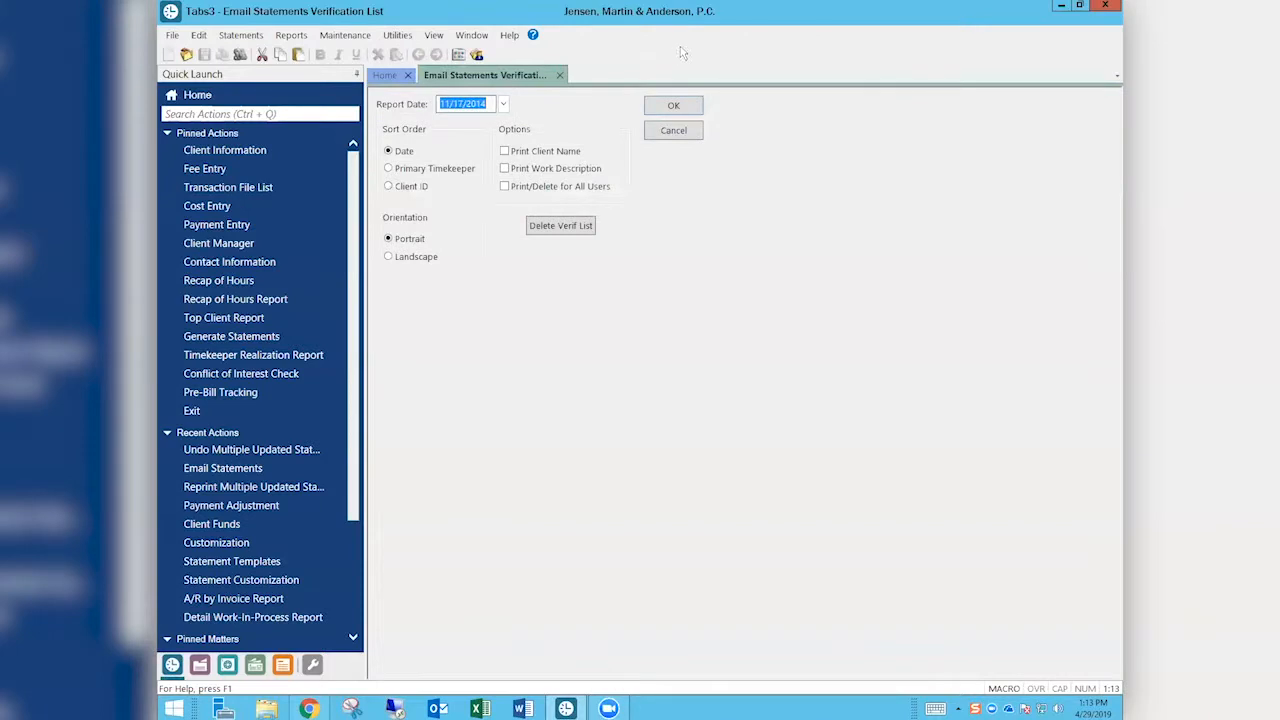
left_click(561, 76)
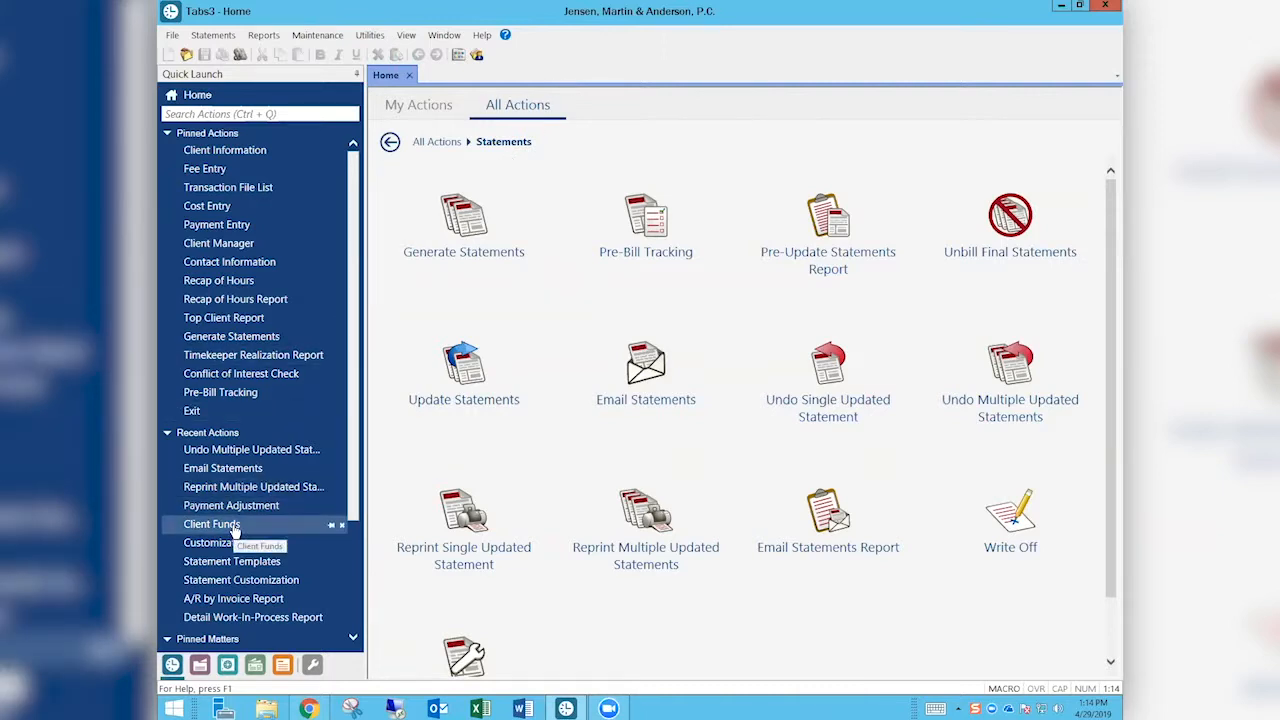
Find and open Client Funds entry, and load the ADA Employment Issue matter by its client ID.
left_click(203, 114)
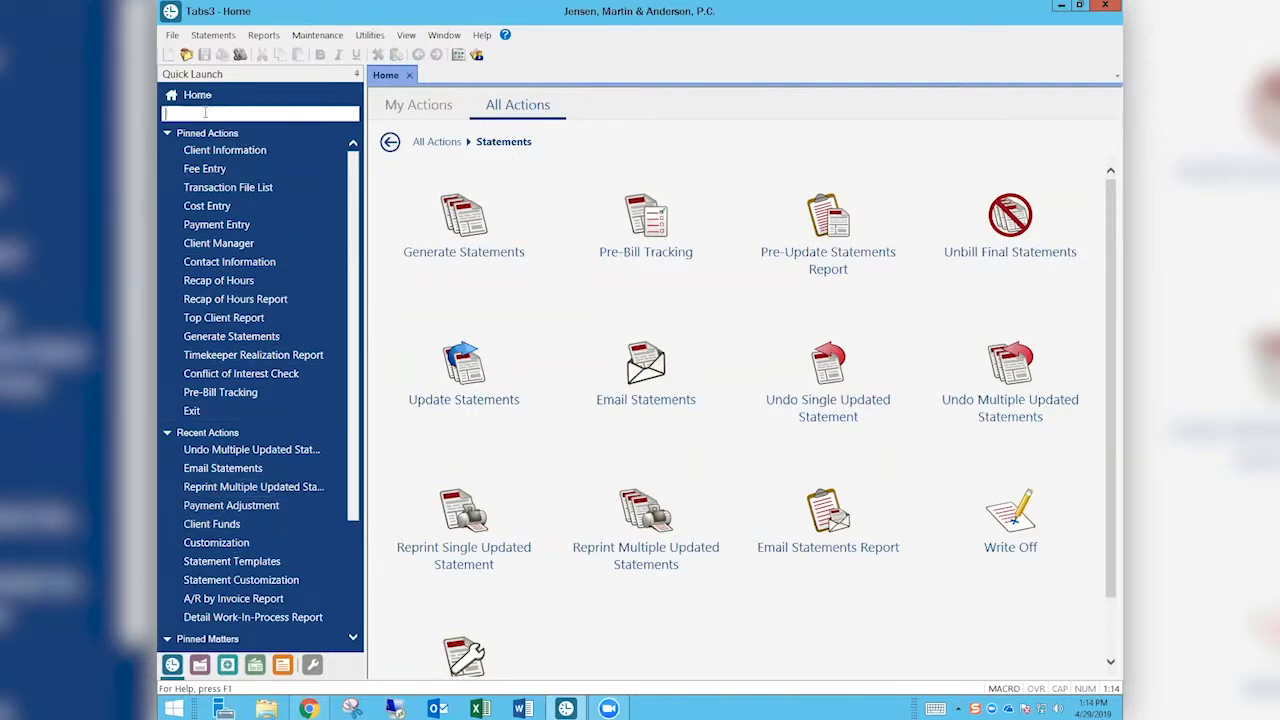
type("client f")
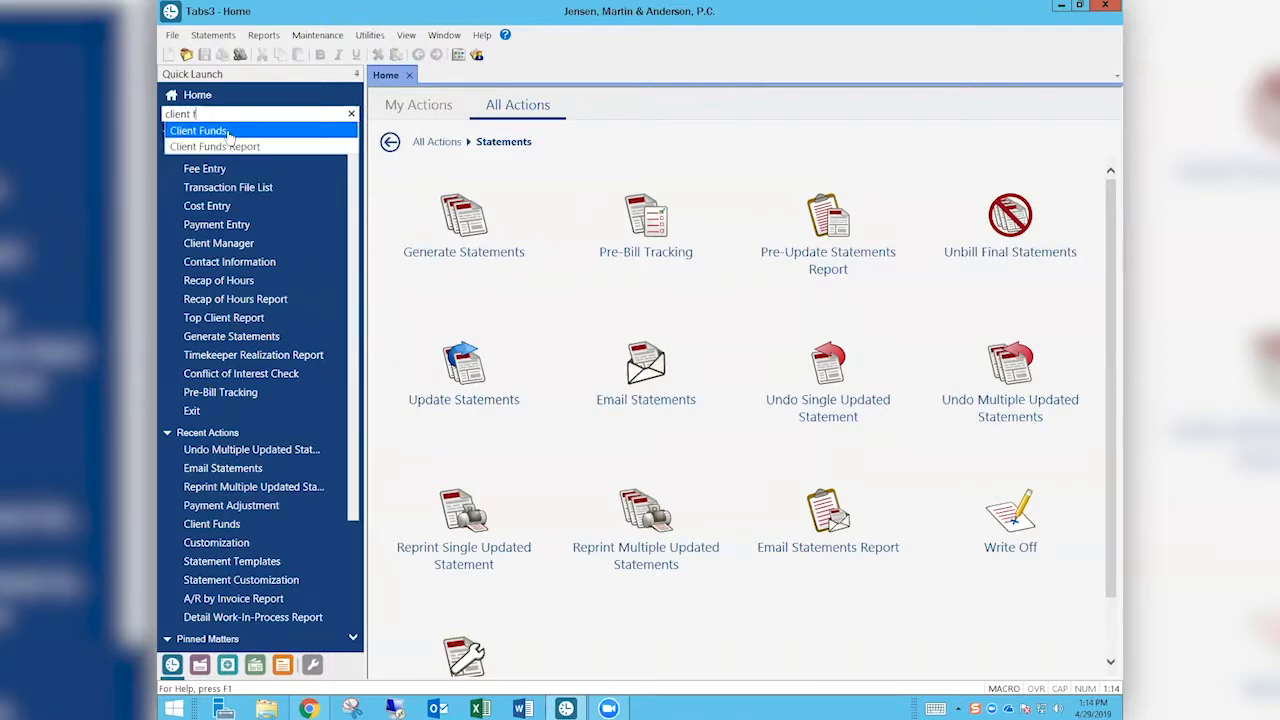
left_click(228, 133)
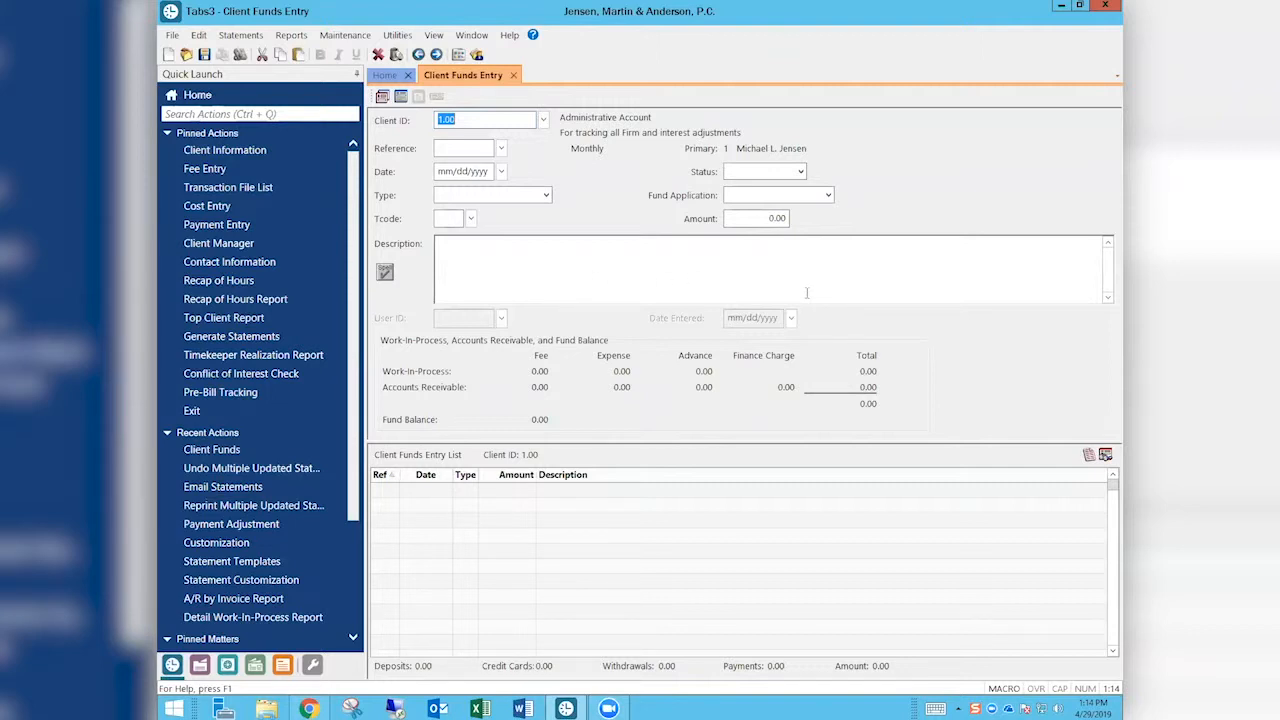
type("12")
key("BackSpace")
type("00.01")
key("Tab")
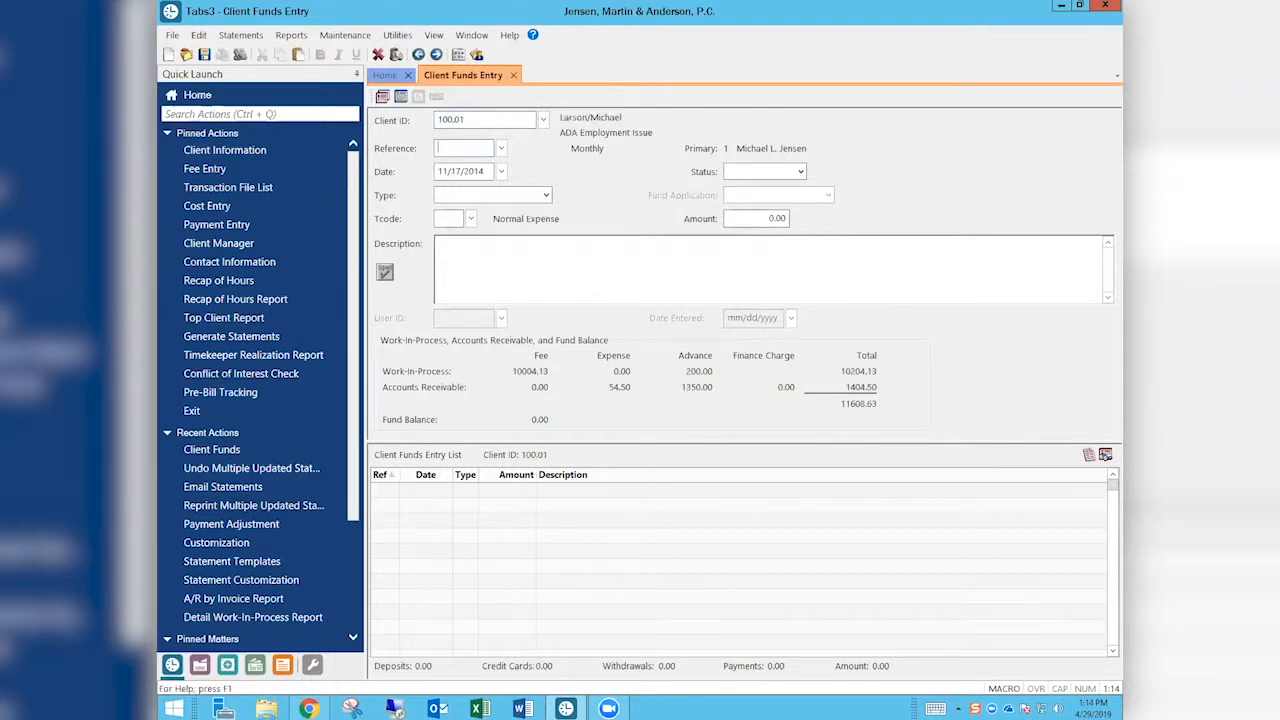
Start a new client funds entry for the loaded matter, accepting the date and choosing the Payment to Firm type.
key("Tab")
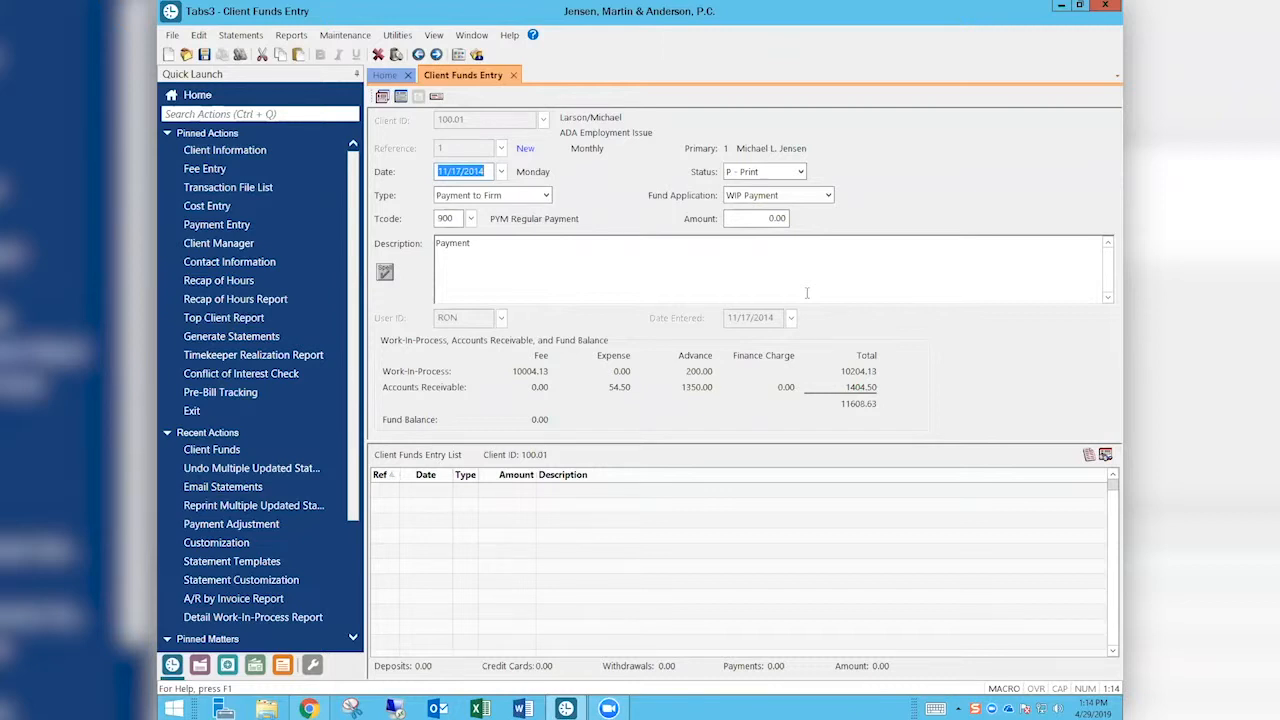
key("Tab")
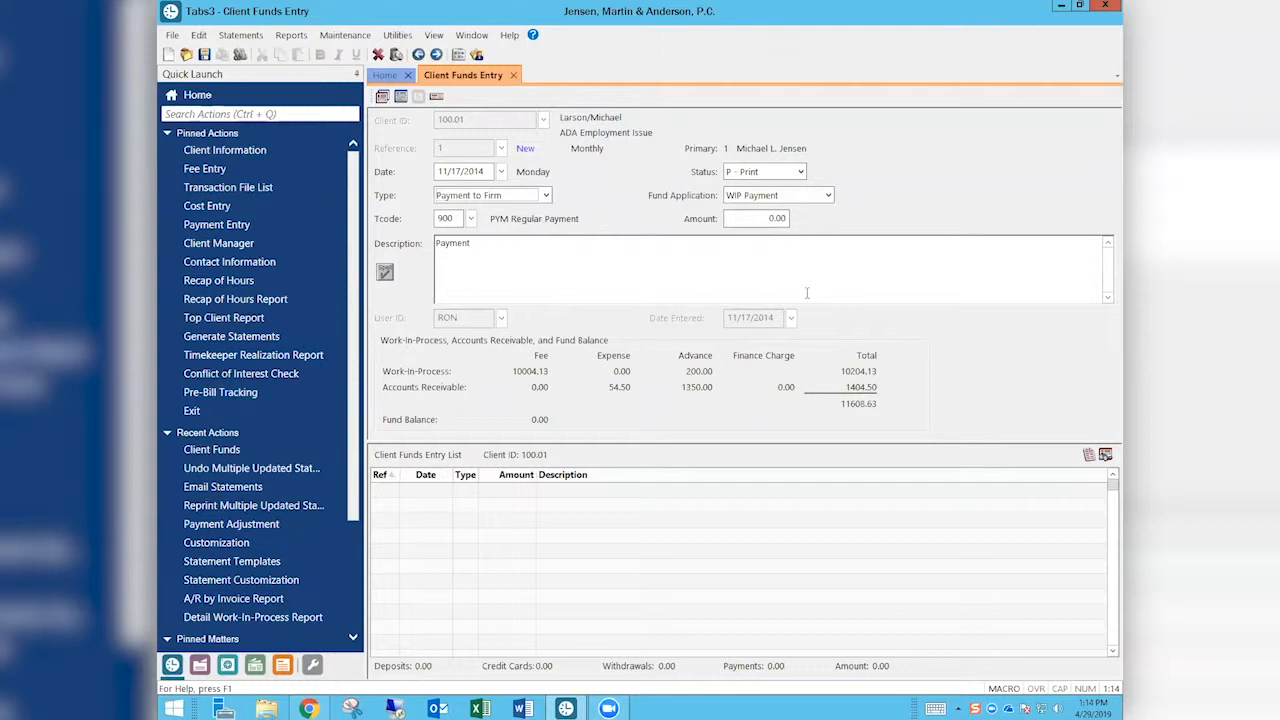
key("alt+Down")
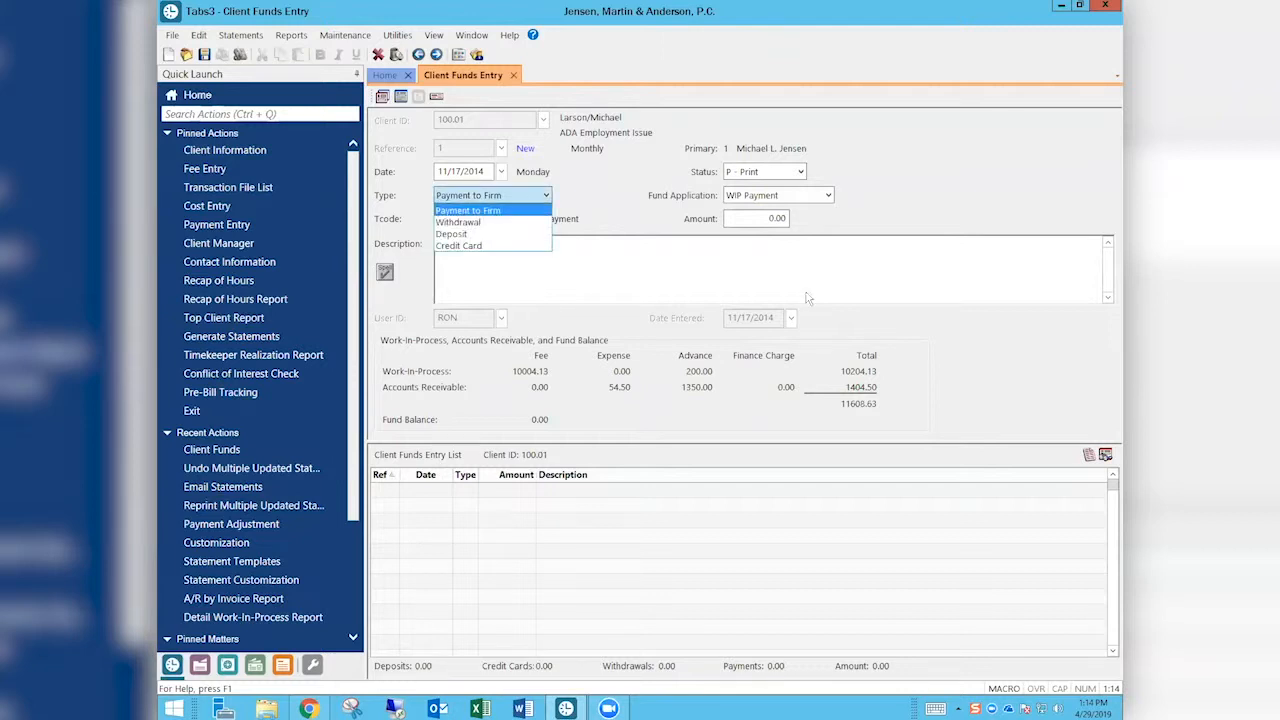
left_click(495, 212)
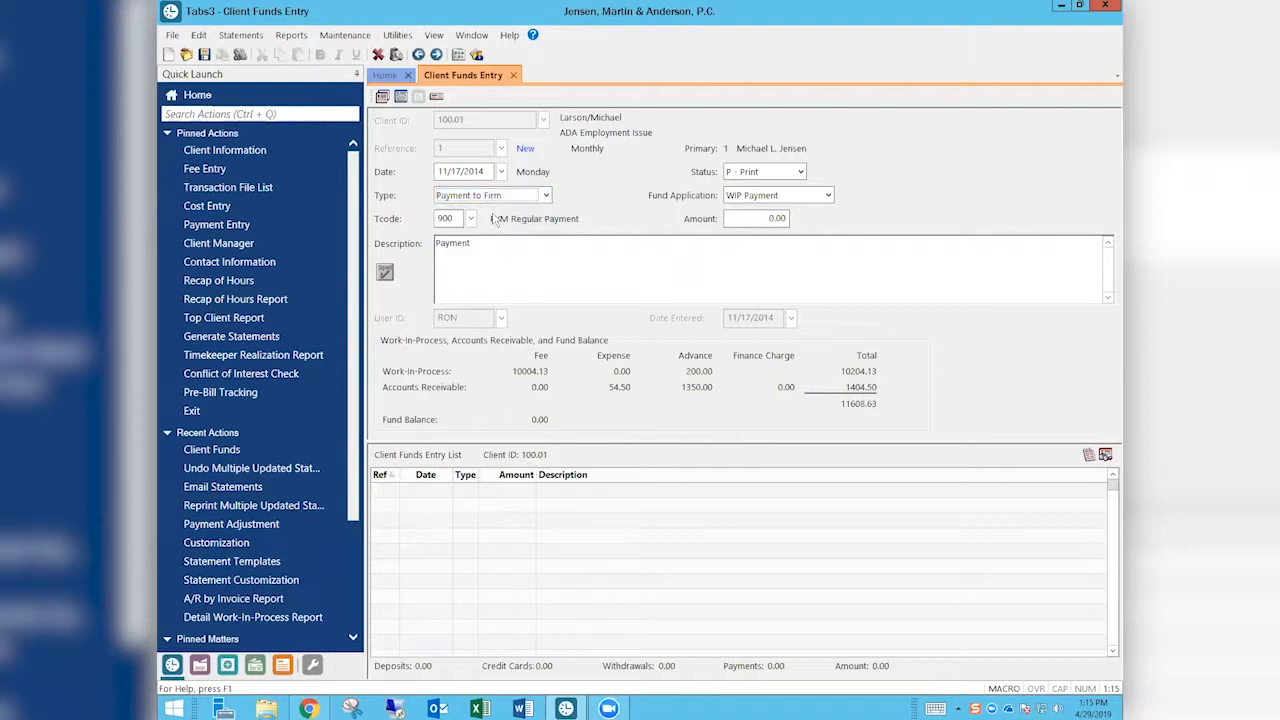
Examine the Fund Application choices for the payment and place the cursor at the end of its description.
left_click(803, 203)
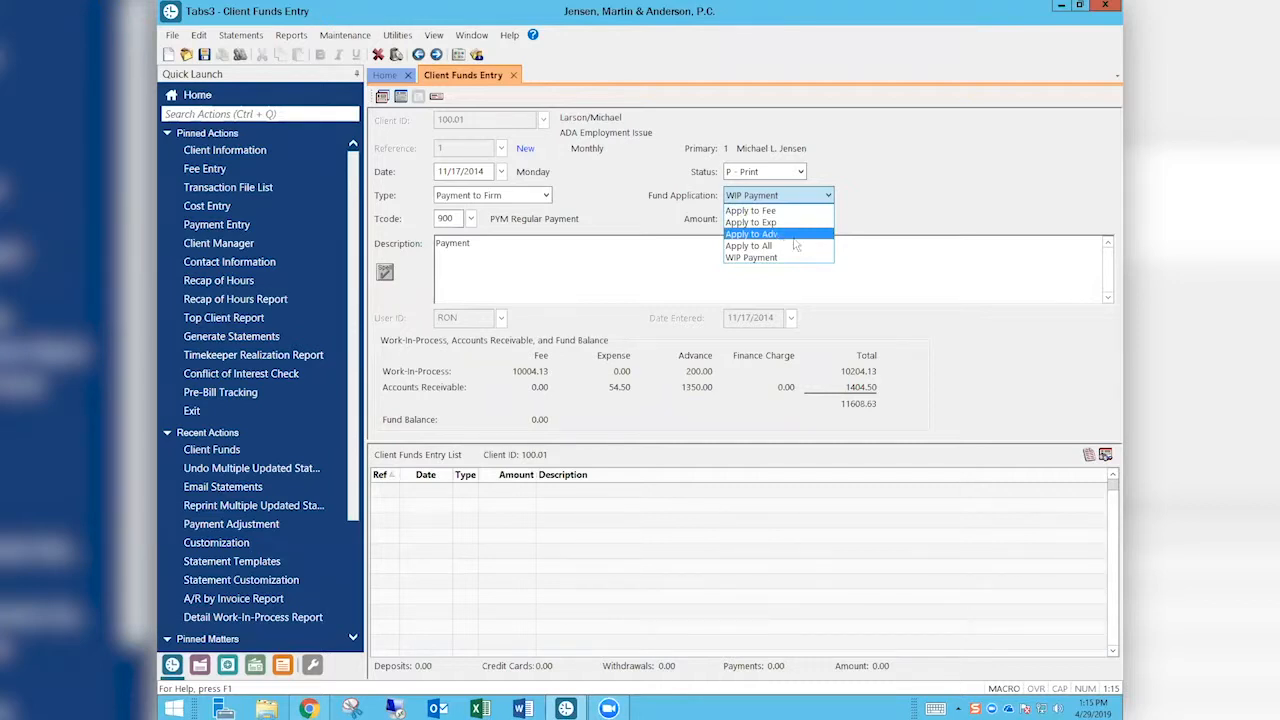
left_click(636, 258)
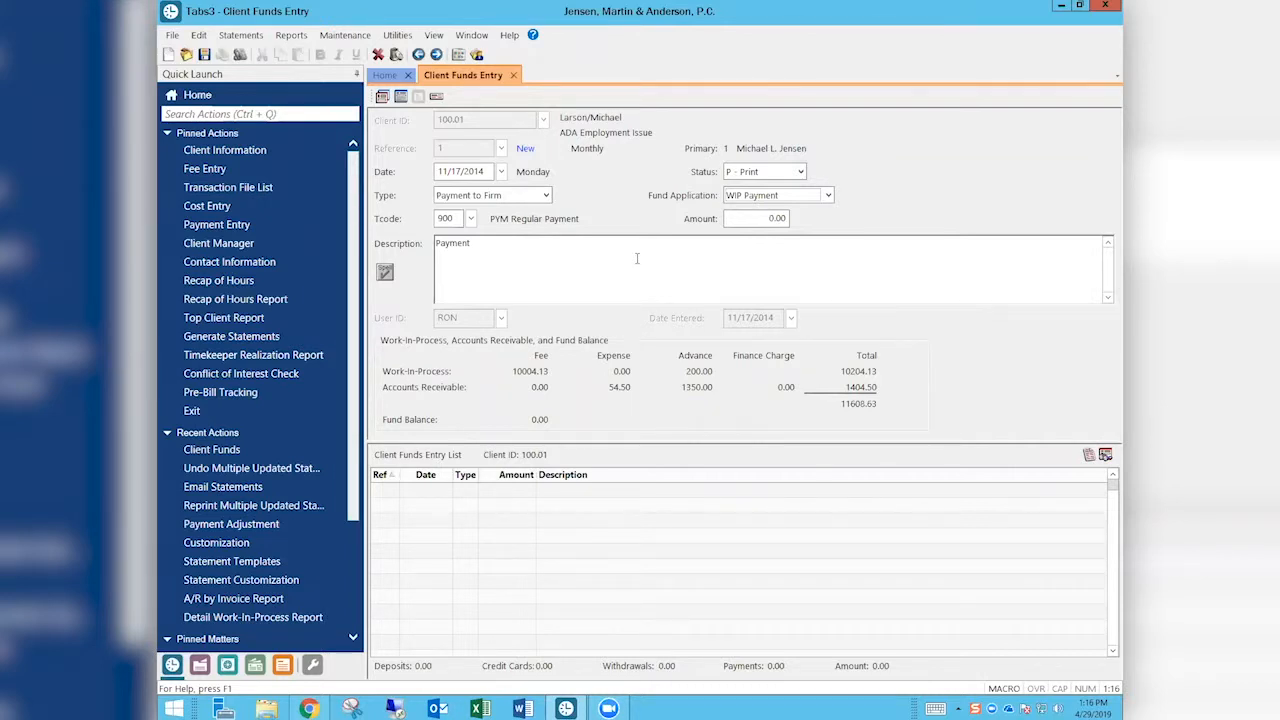
left_click(483, 242)
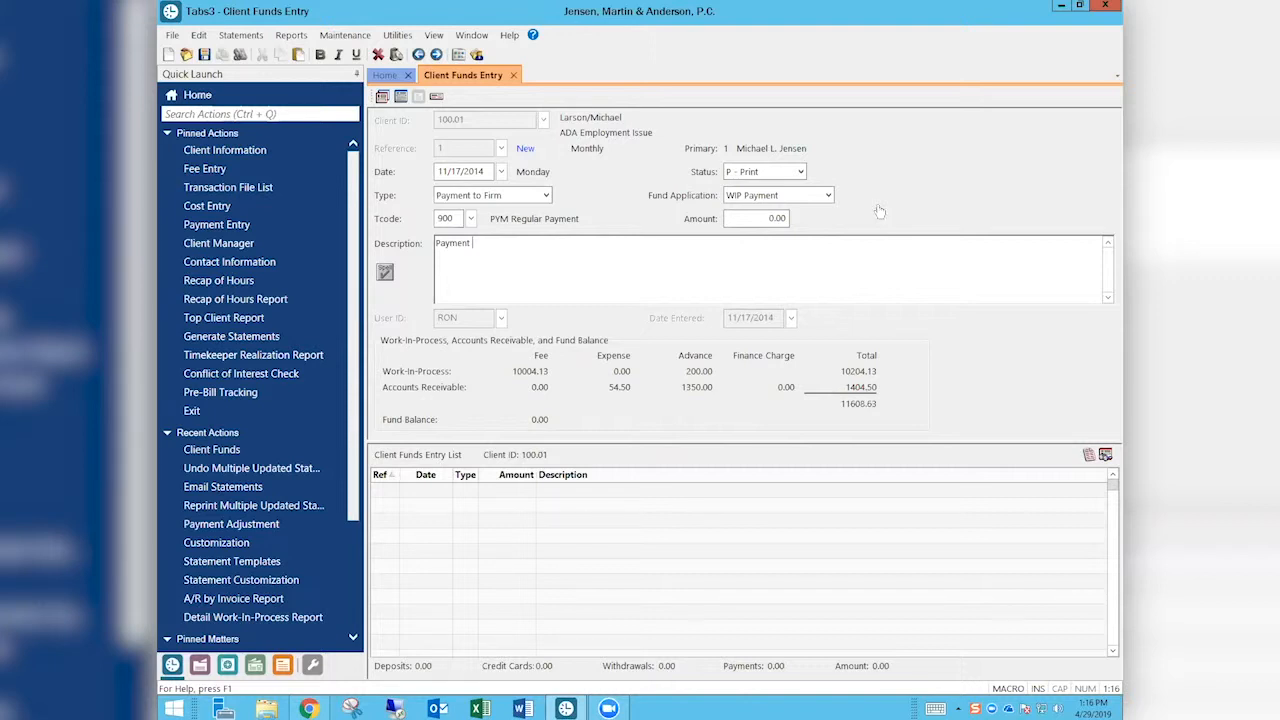
Open Client Information for the same ADA Employment Issue matter and show its A/R and fund balances.
left_click(250, 150)
type("100.01")
key("Tab")
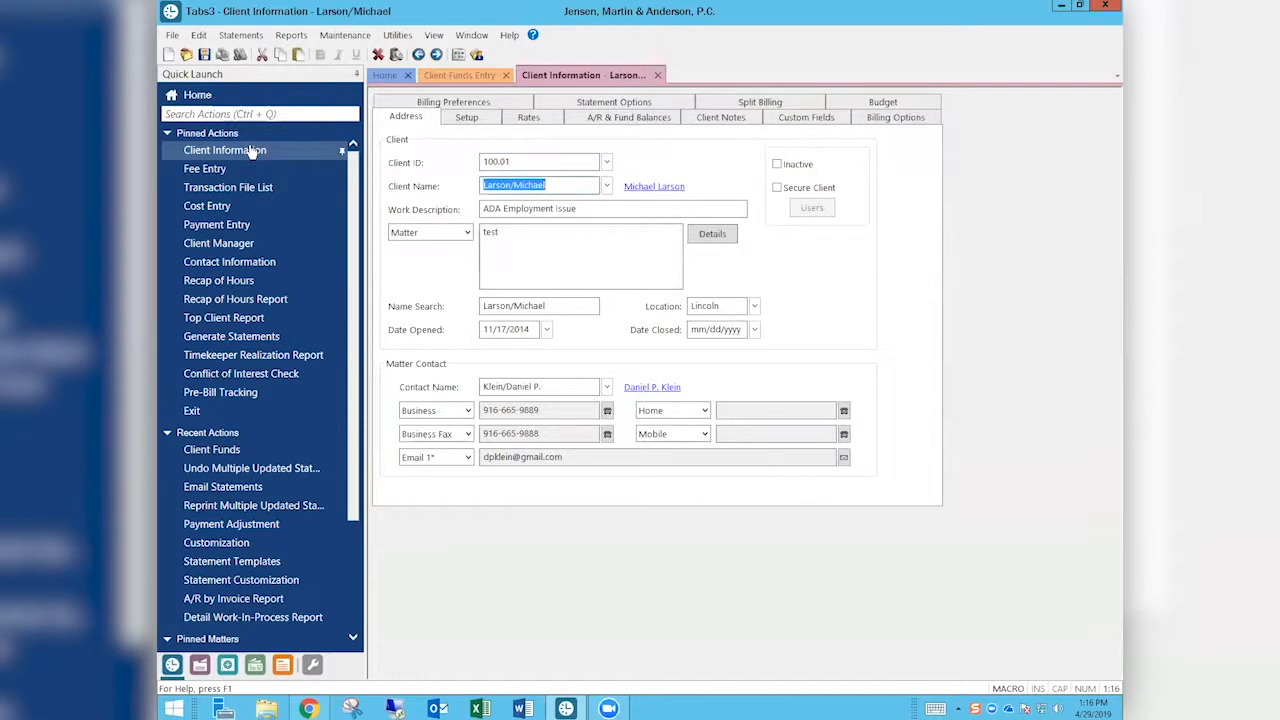
left_click(644, 120)
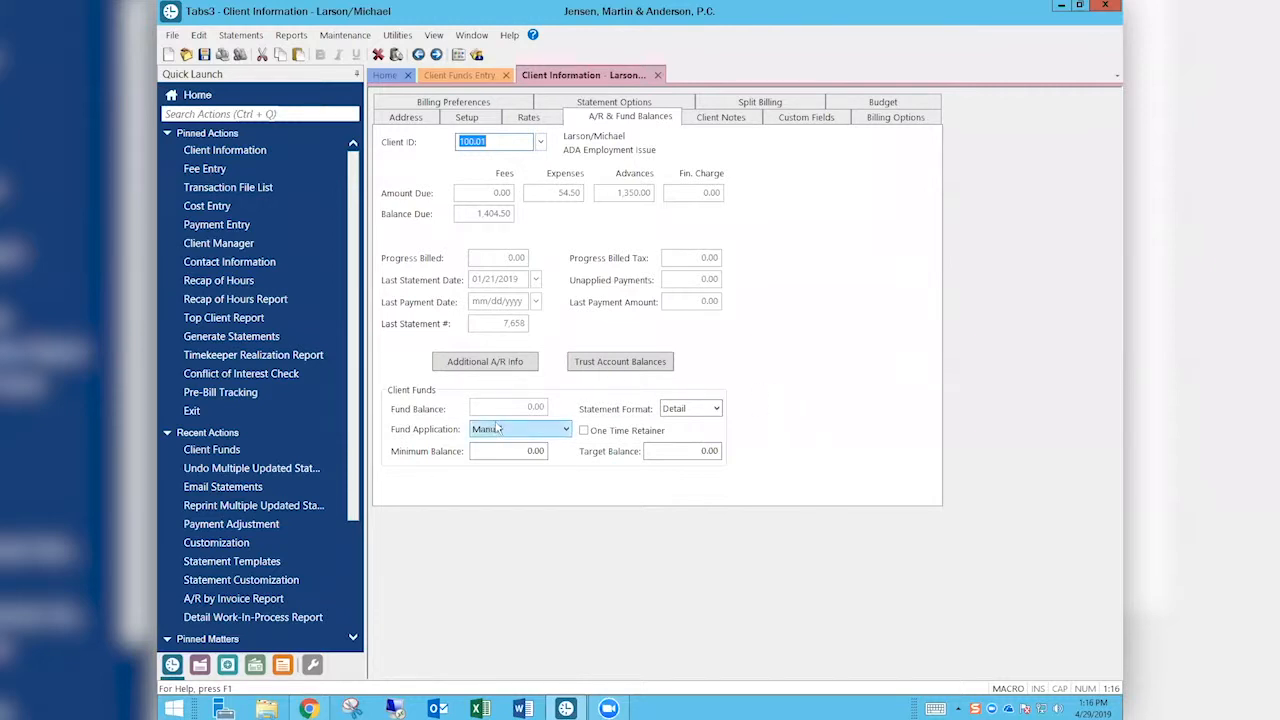
Examine the matter's client funds options for Statement Format, One Time Retainer and Fund Application, keeping Detail and Manual.
left_click(688, 410)
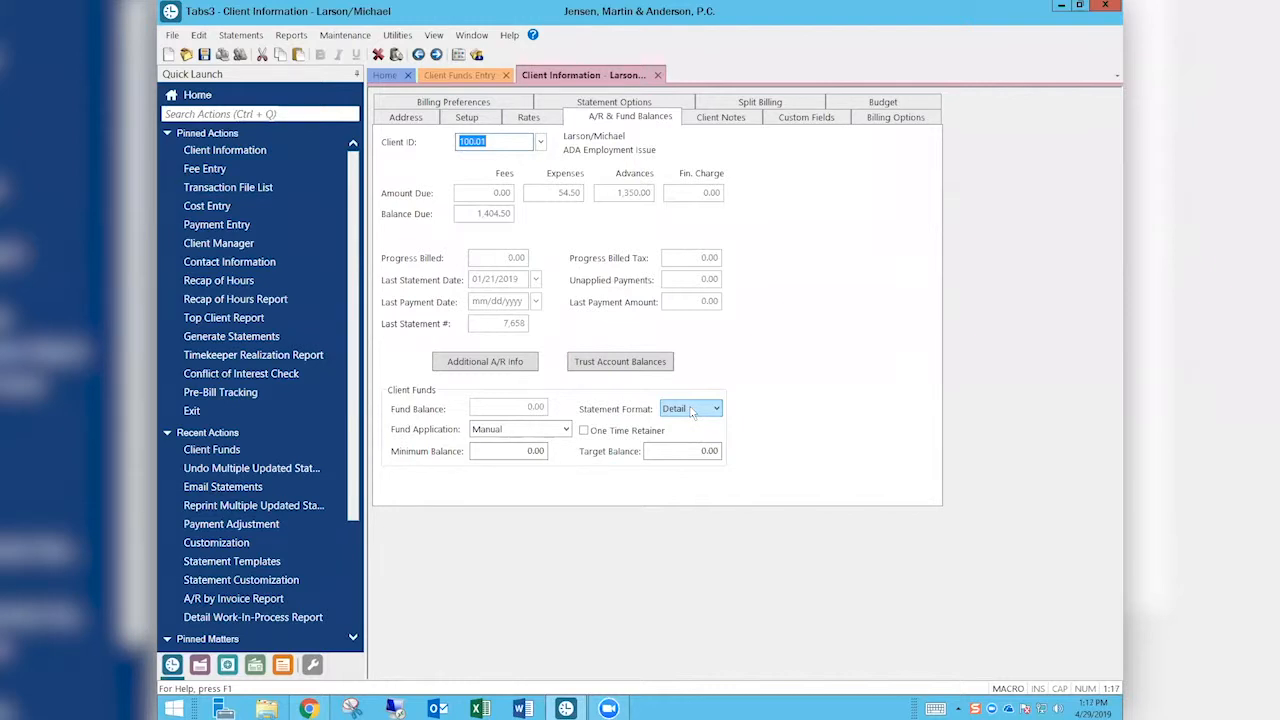
left_click(690, 410)
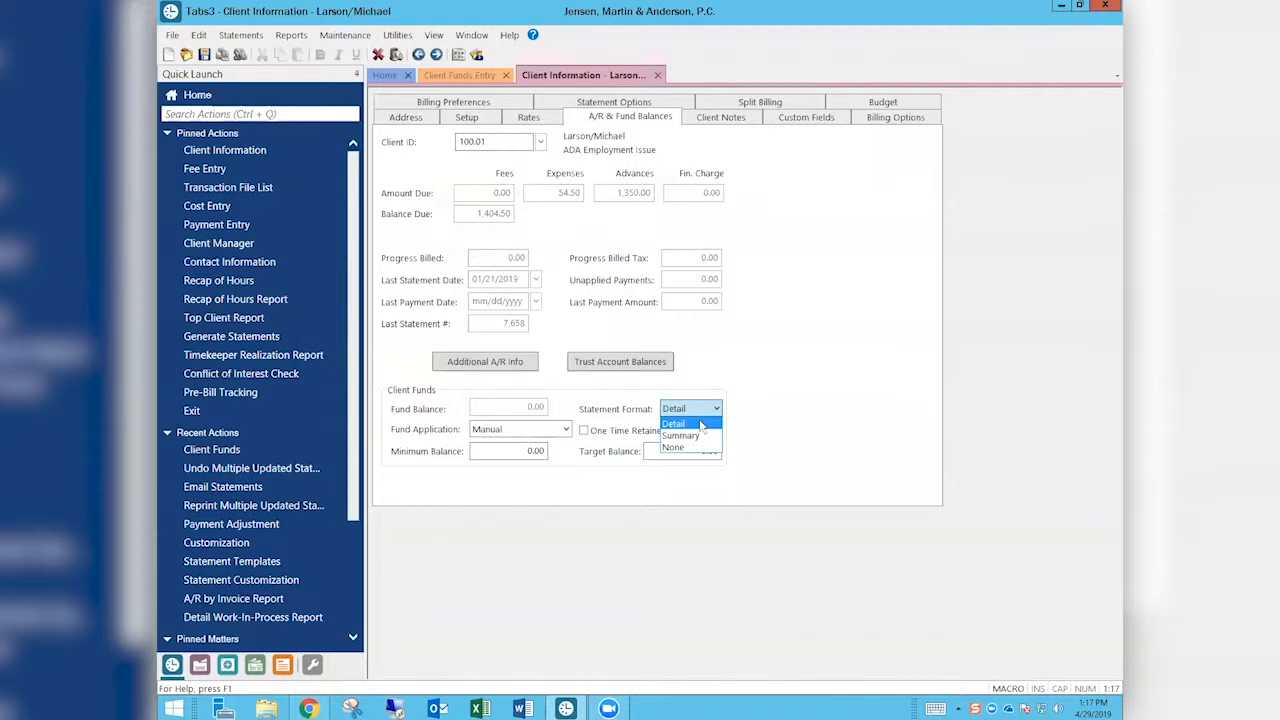
left_click(788, 408)
left_click(600, 431)
left_click(600, 432)
left_click(540, 432)
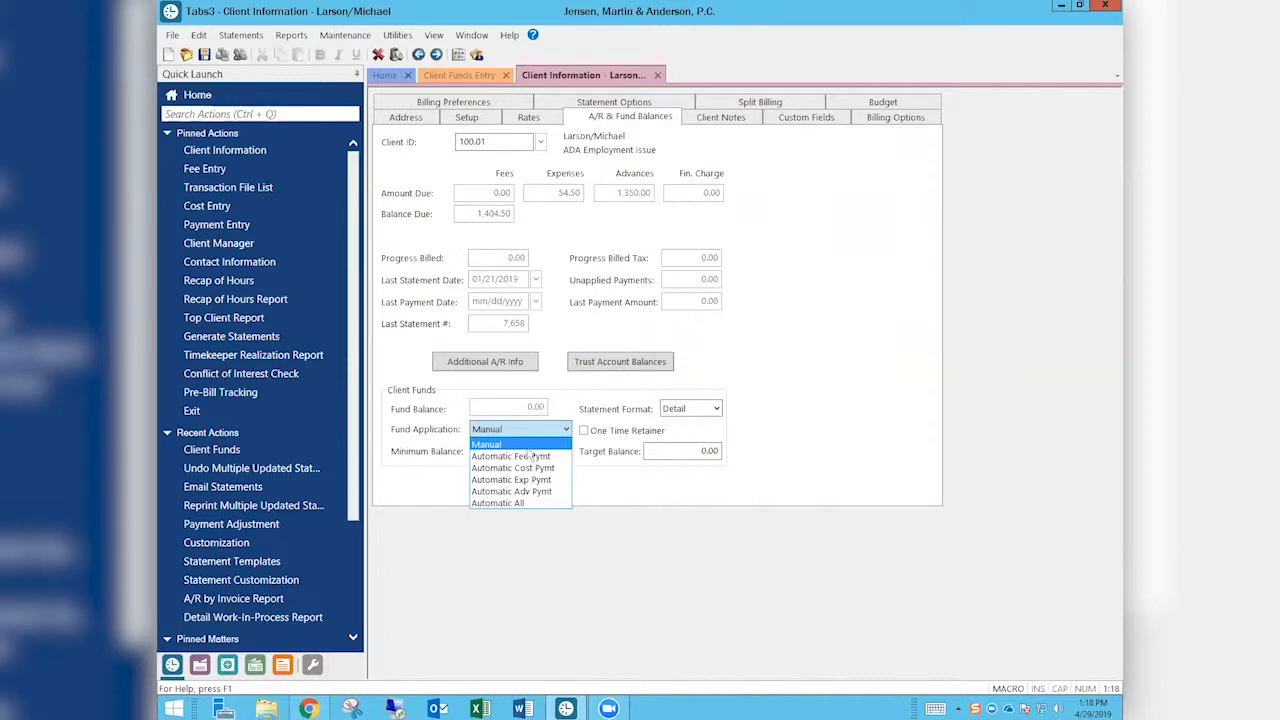
left_click(812, 366)
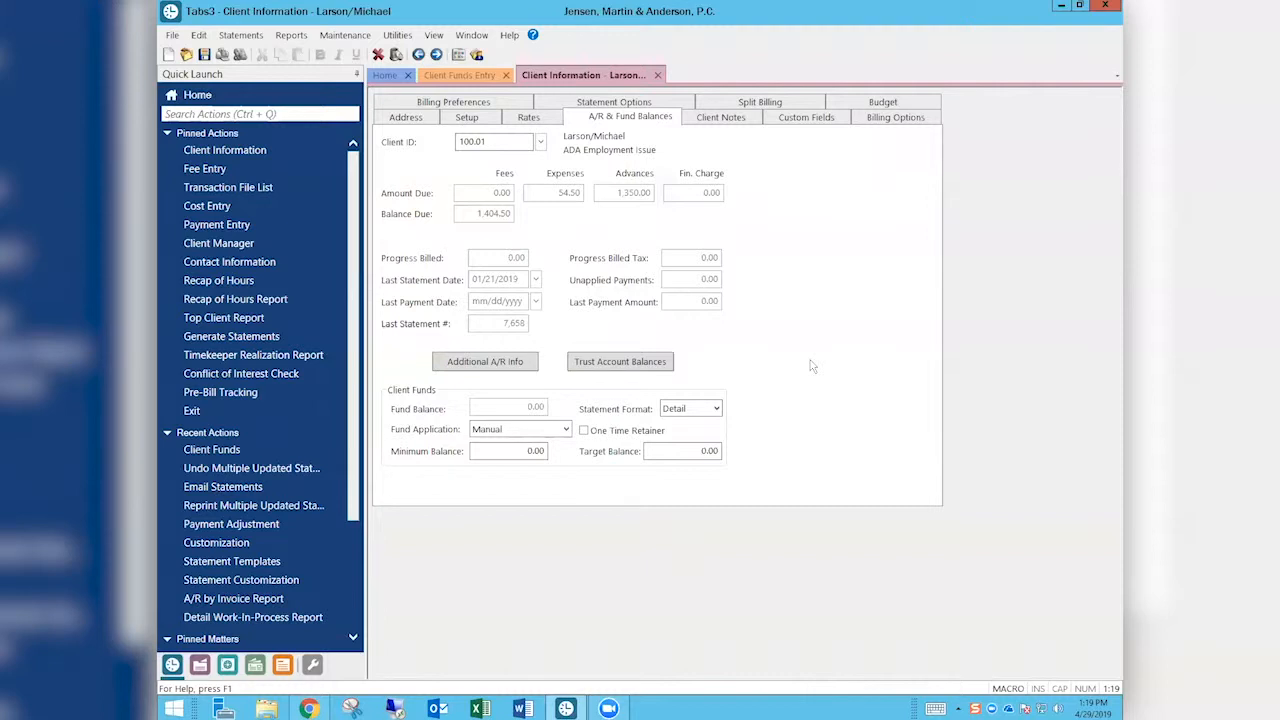
right_click(308, 708)
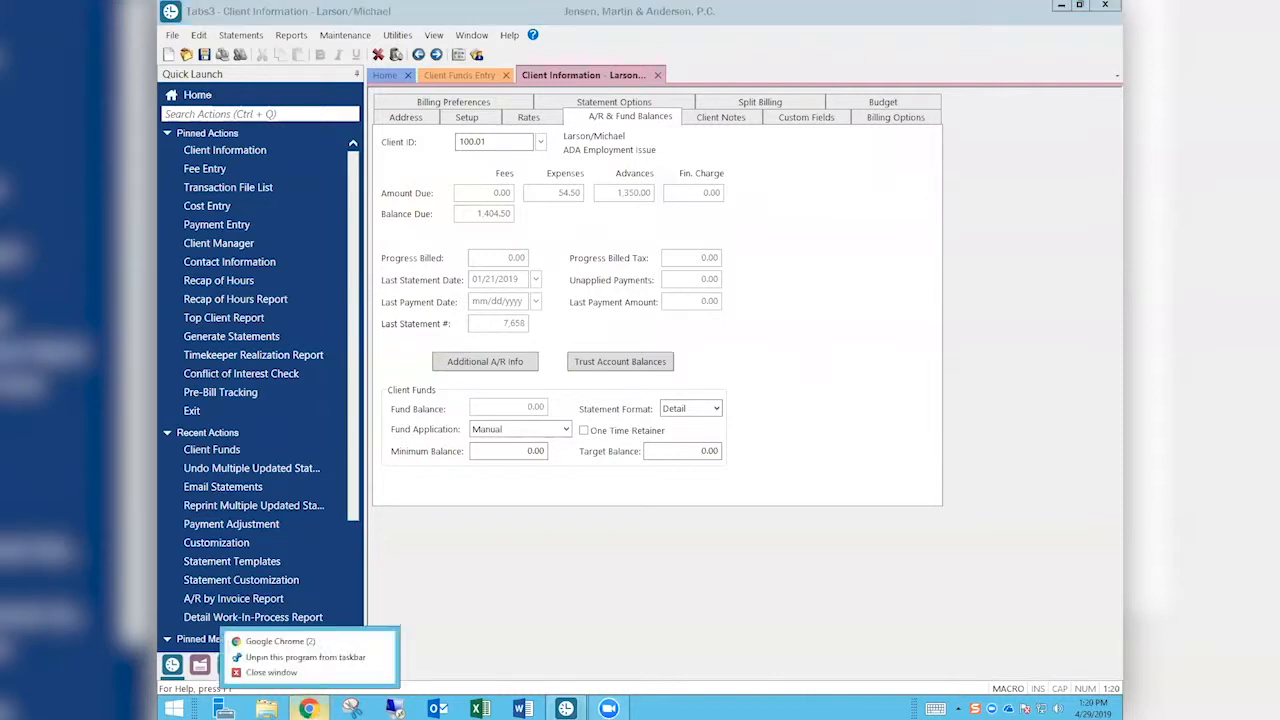
left_click(322, 640)
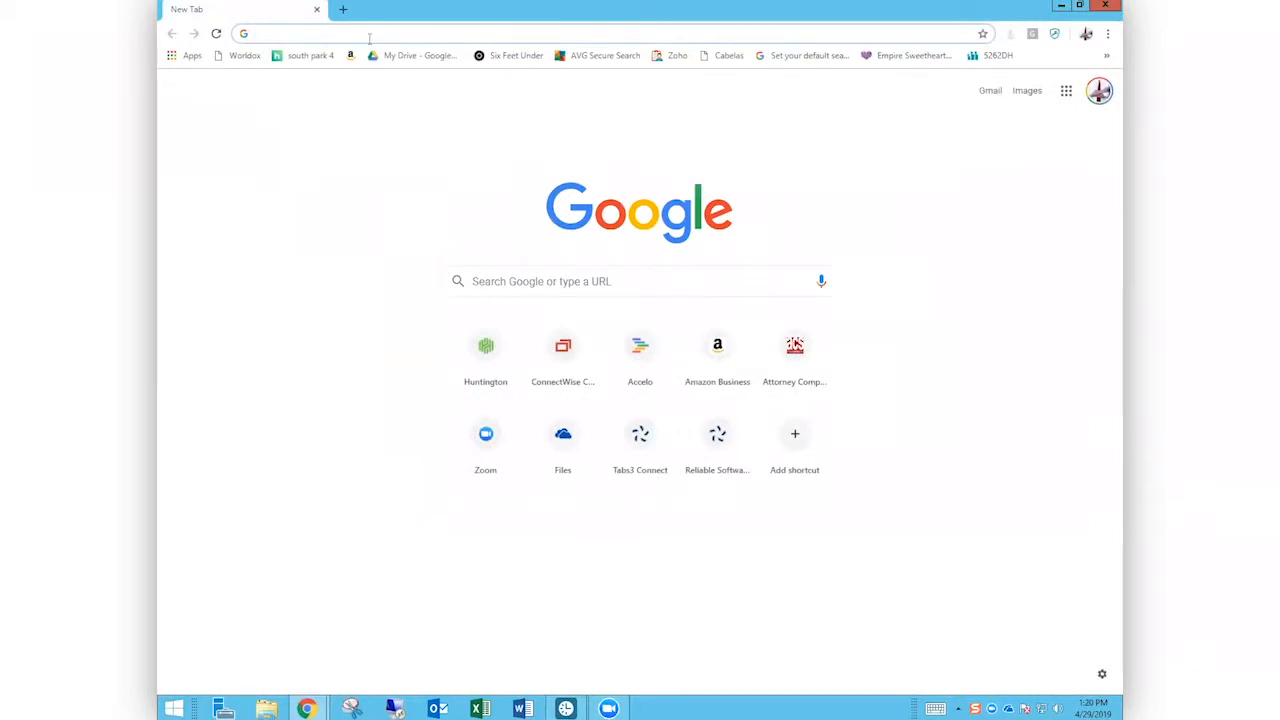
type("att")
key("Down")
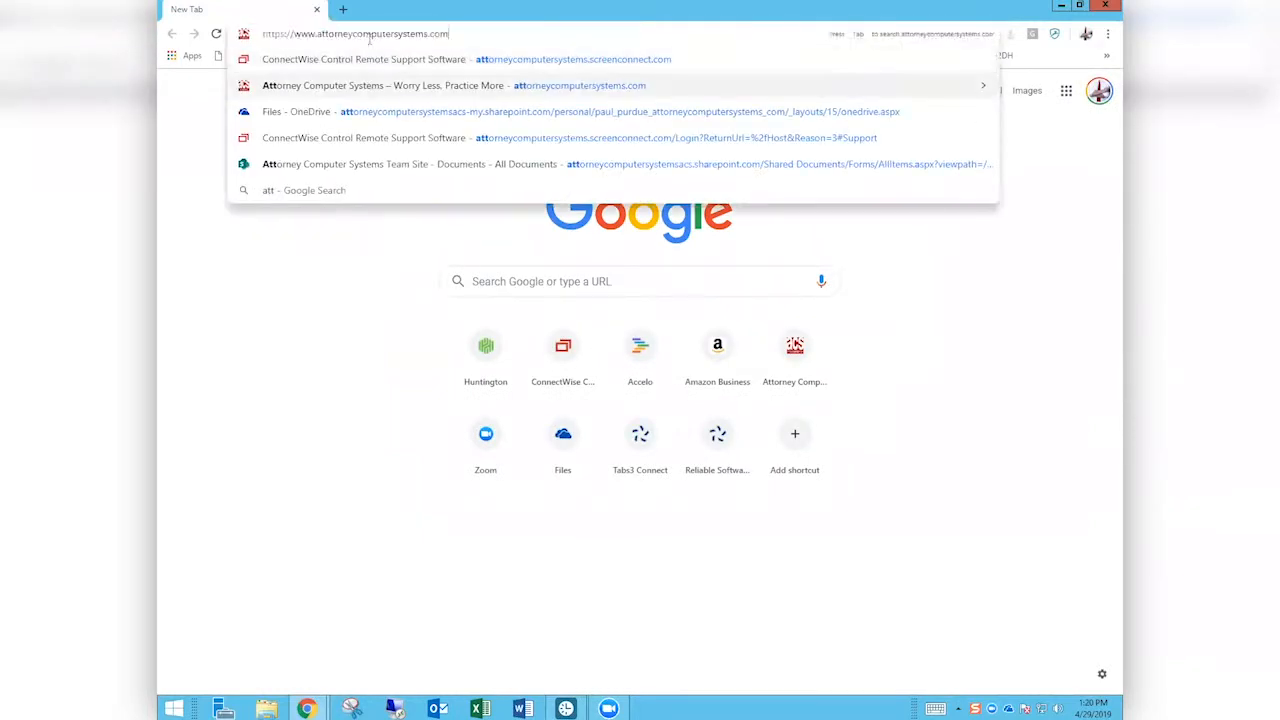
key("Return")
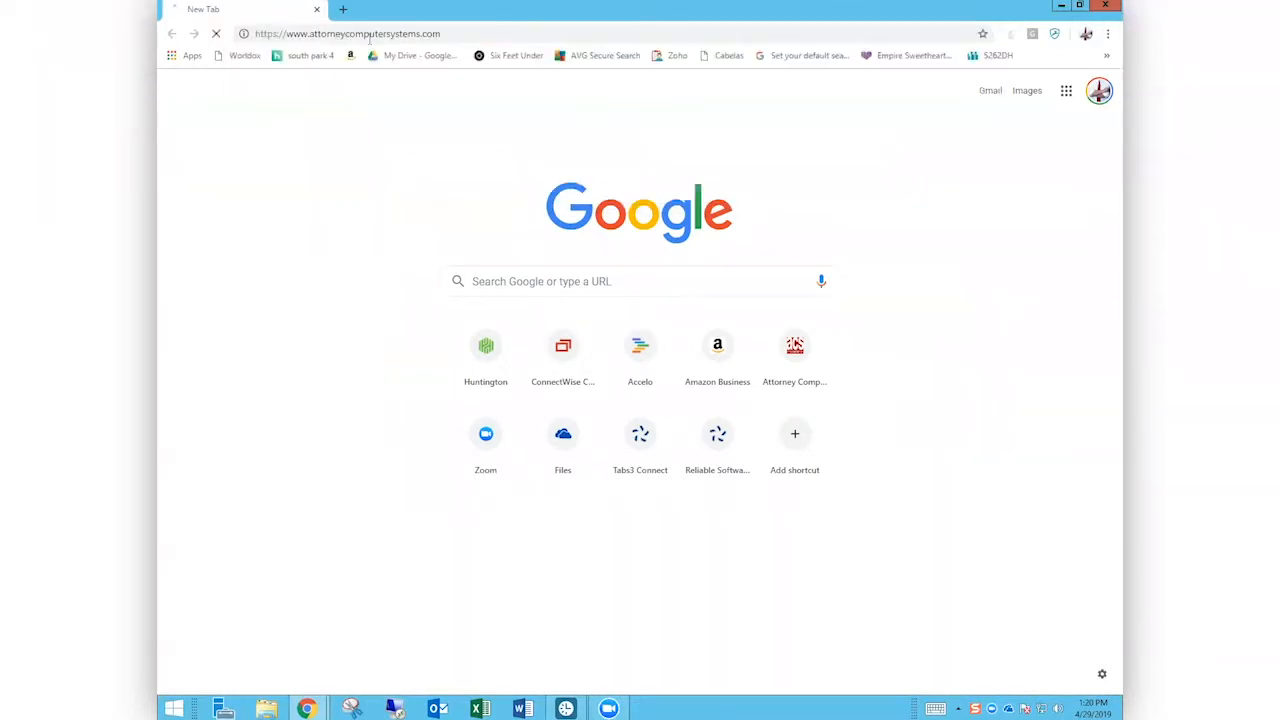
left_click(422, 34)
left_click(422, 34)
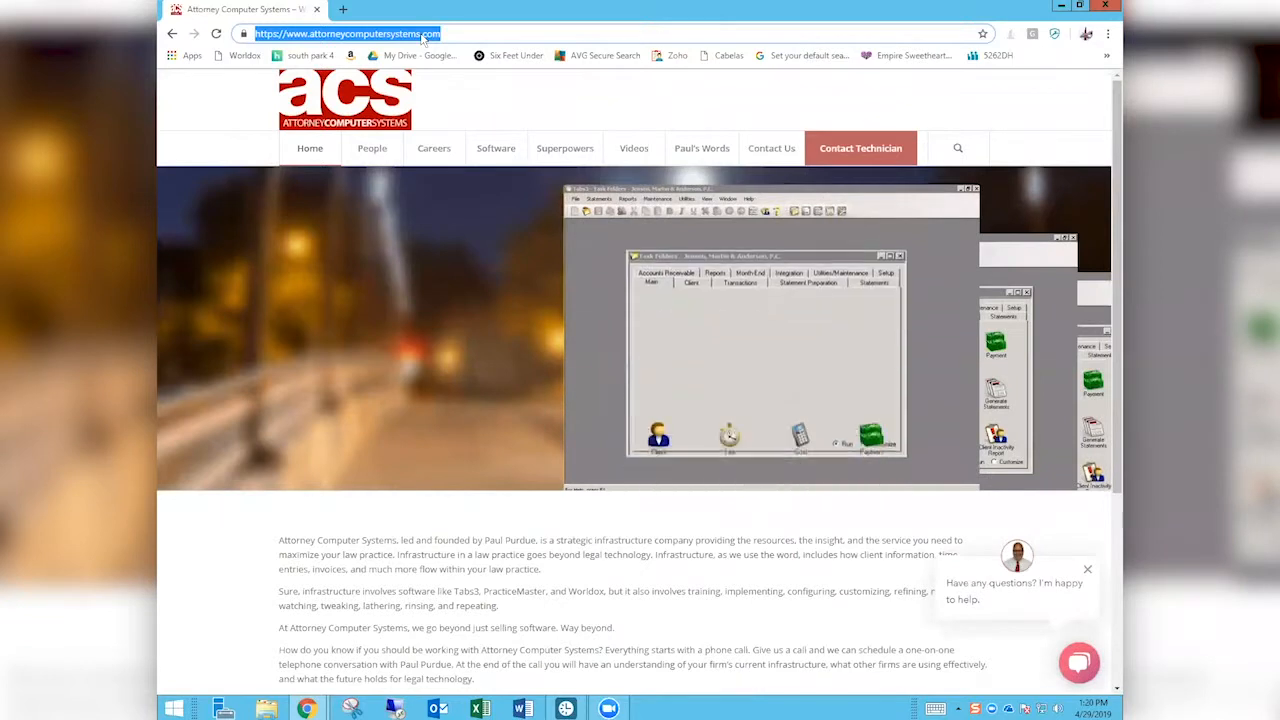
key("shift+Left")
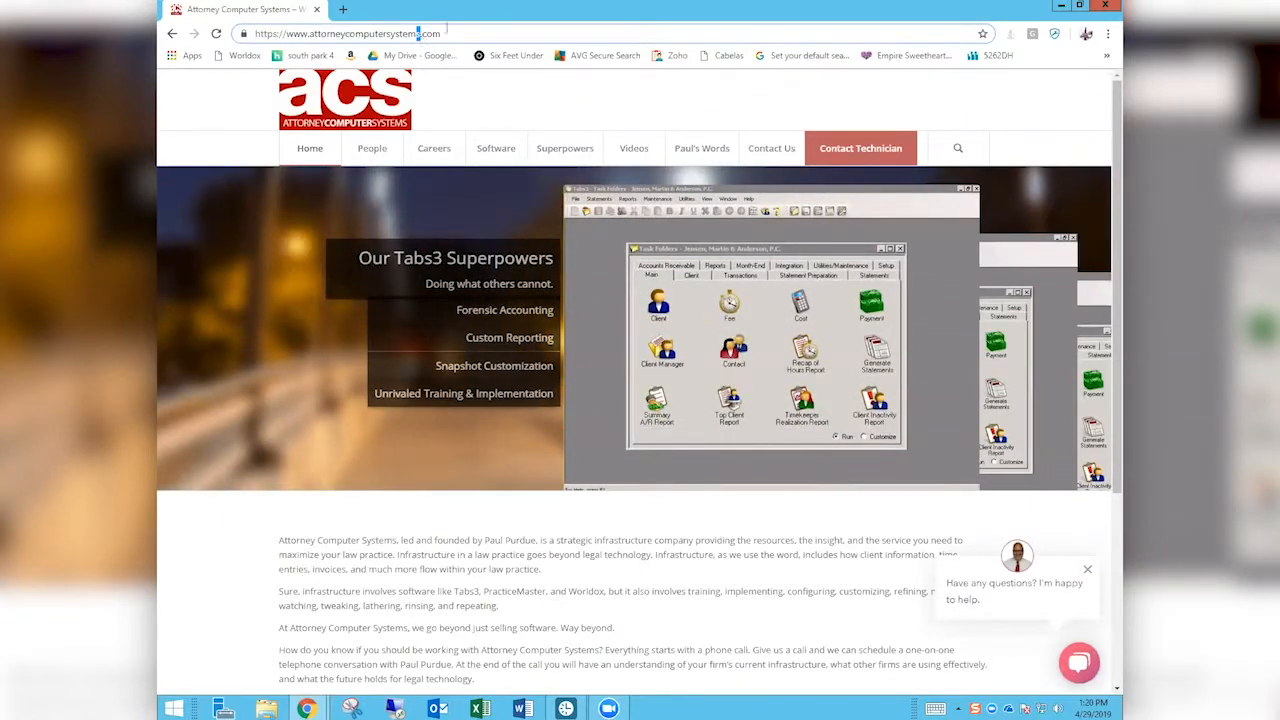
Go to the site's Videos page and open the Tabs3 Virtual User Group Meetings page from it.
mouse_move(626, 148)
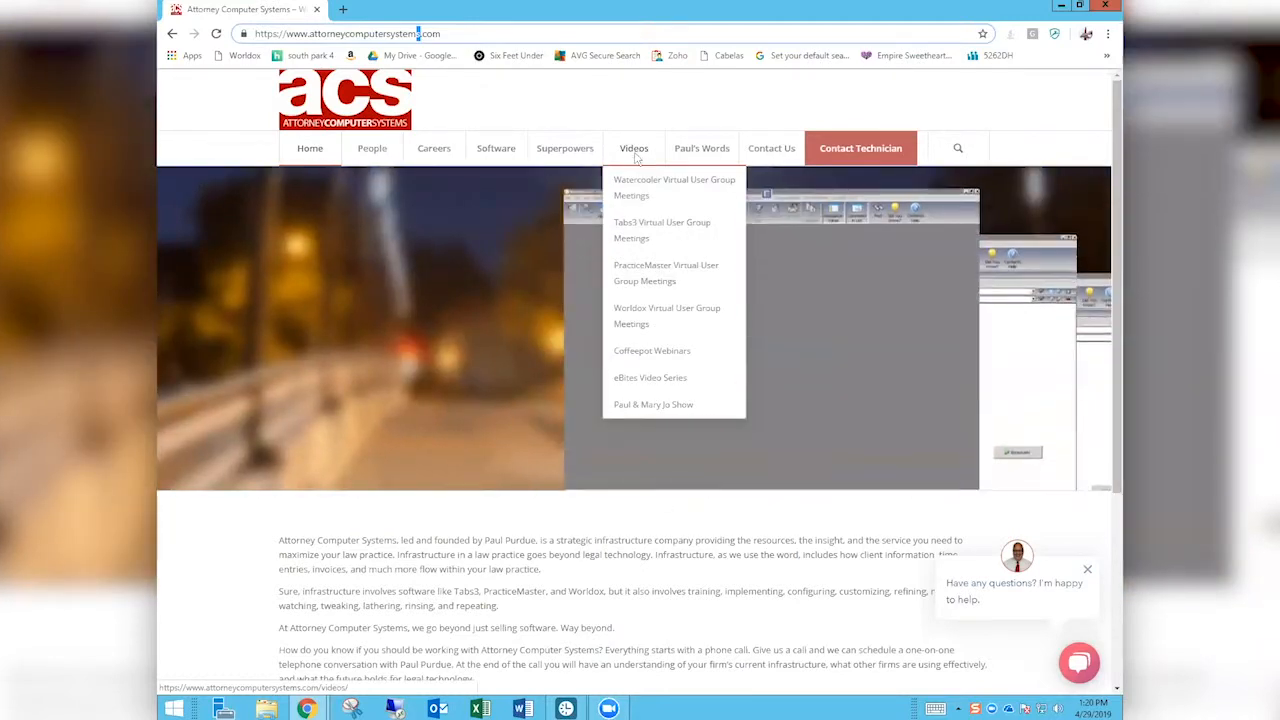
left_click(635, 156)
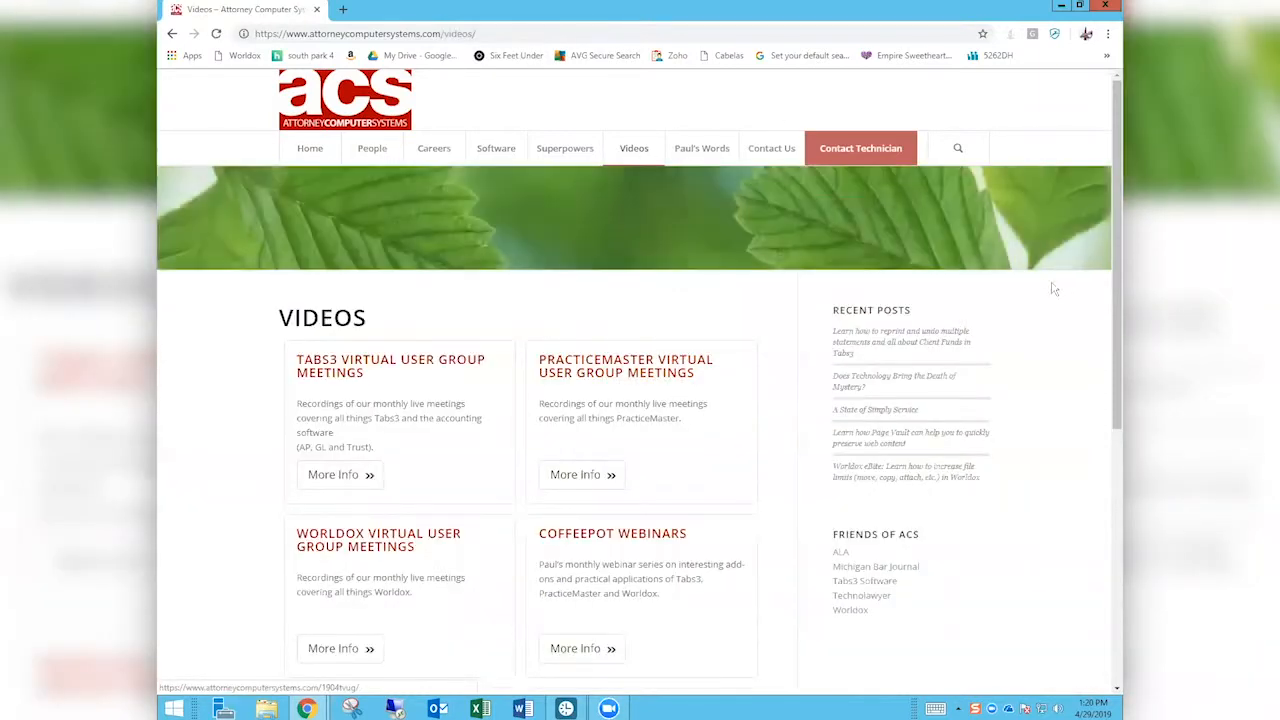
scroll(1049, 468, "down", 2)
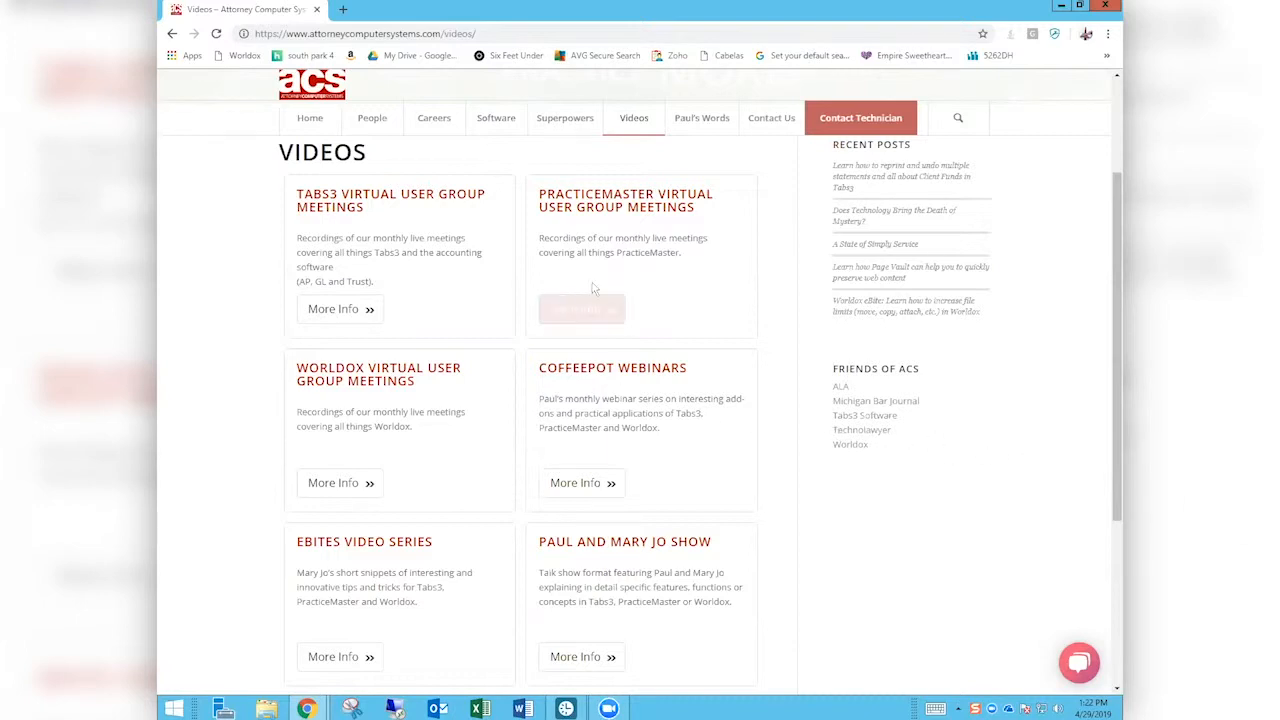
left_click(356, 316)
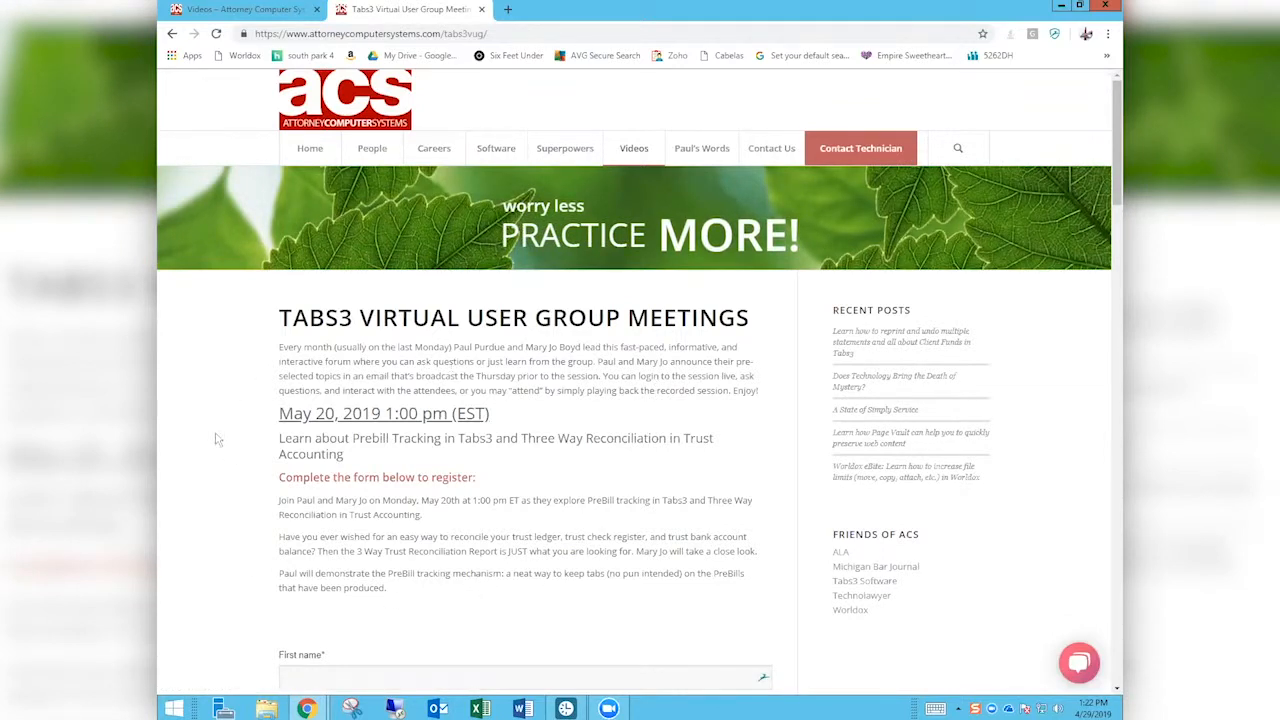
Examine the registration form for the May 20, 2019 meeting and the list of past Tabs3 meeting recordings.
scroll(215, 439, "down", 3)
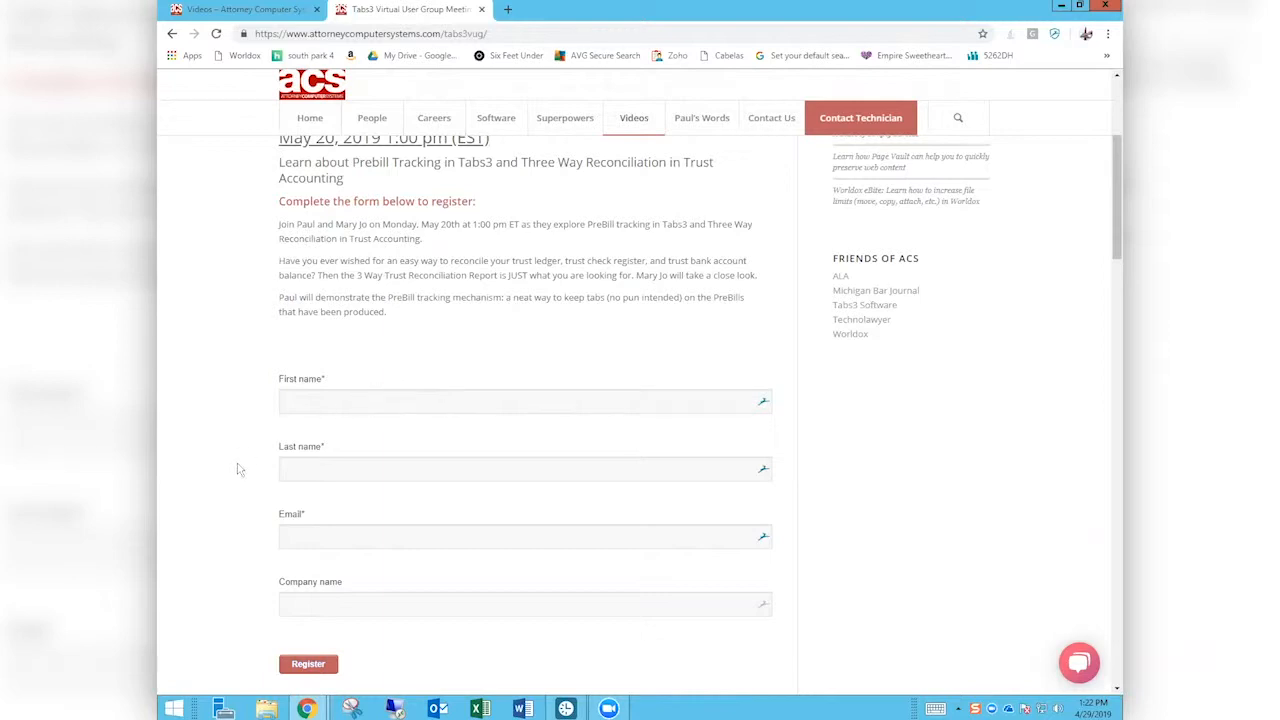
scroll(239, 469, "down", 1)
scroll(239, 469, "down", 1)
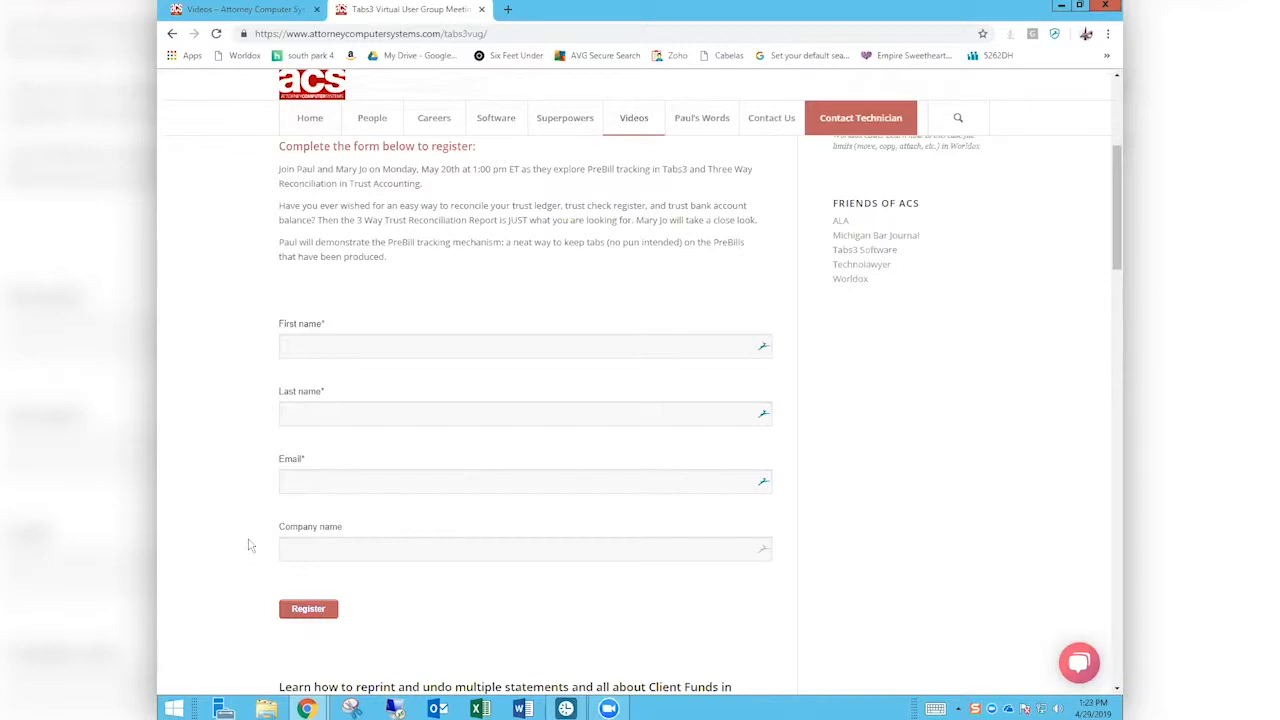
scroll(250, 545, "down", 3)
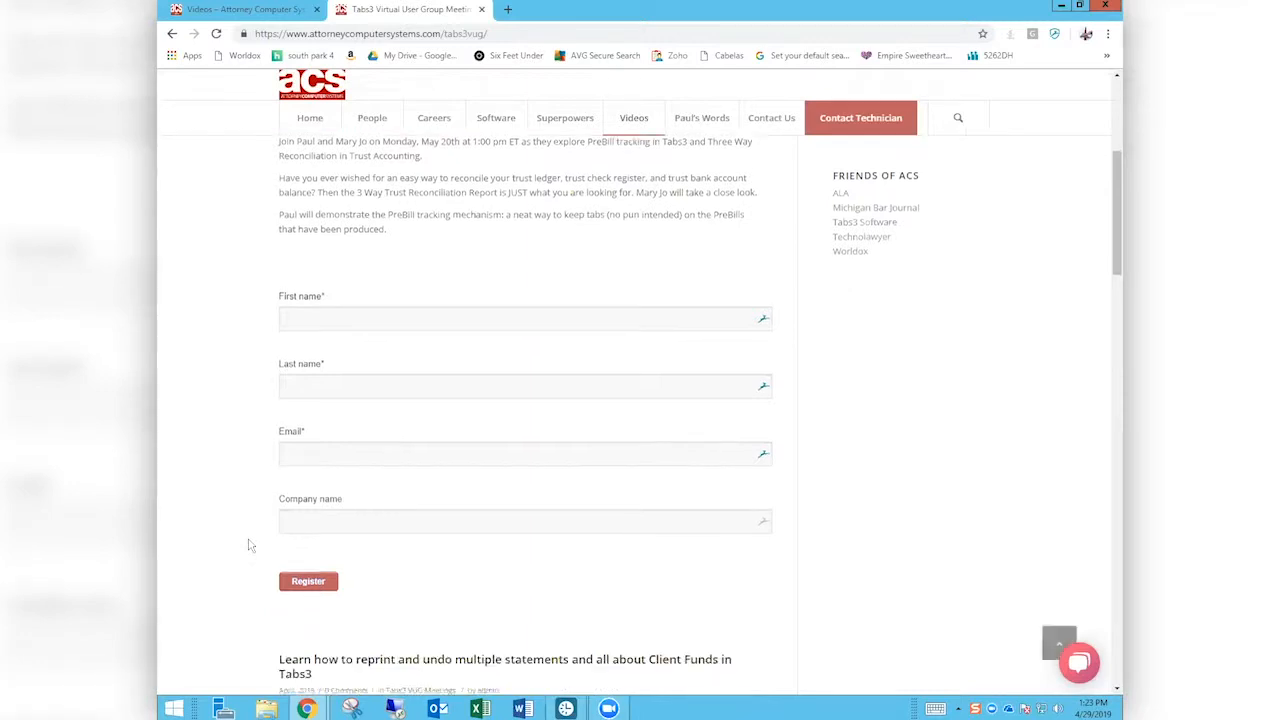
scroll(250, 545, "down", 3)
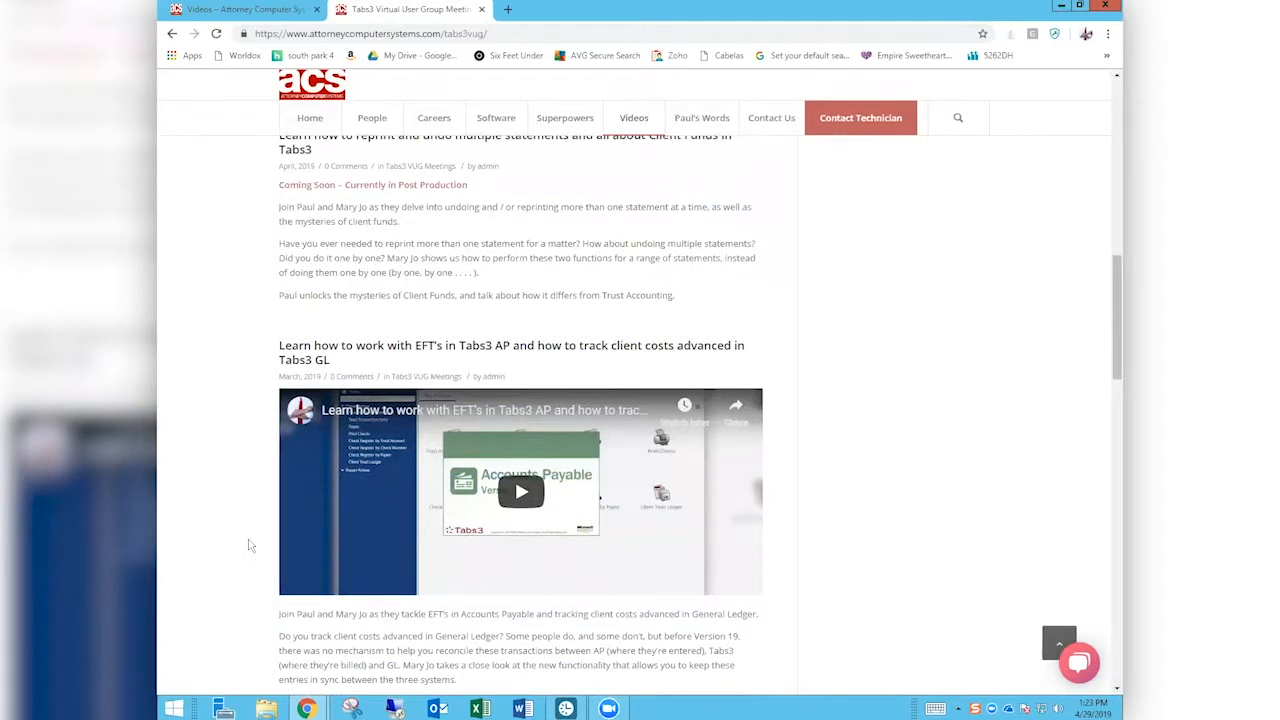
scroll(250, 545, "up", 1)
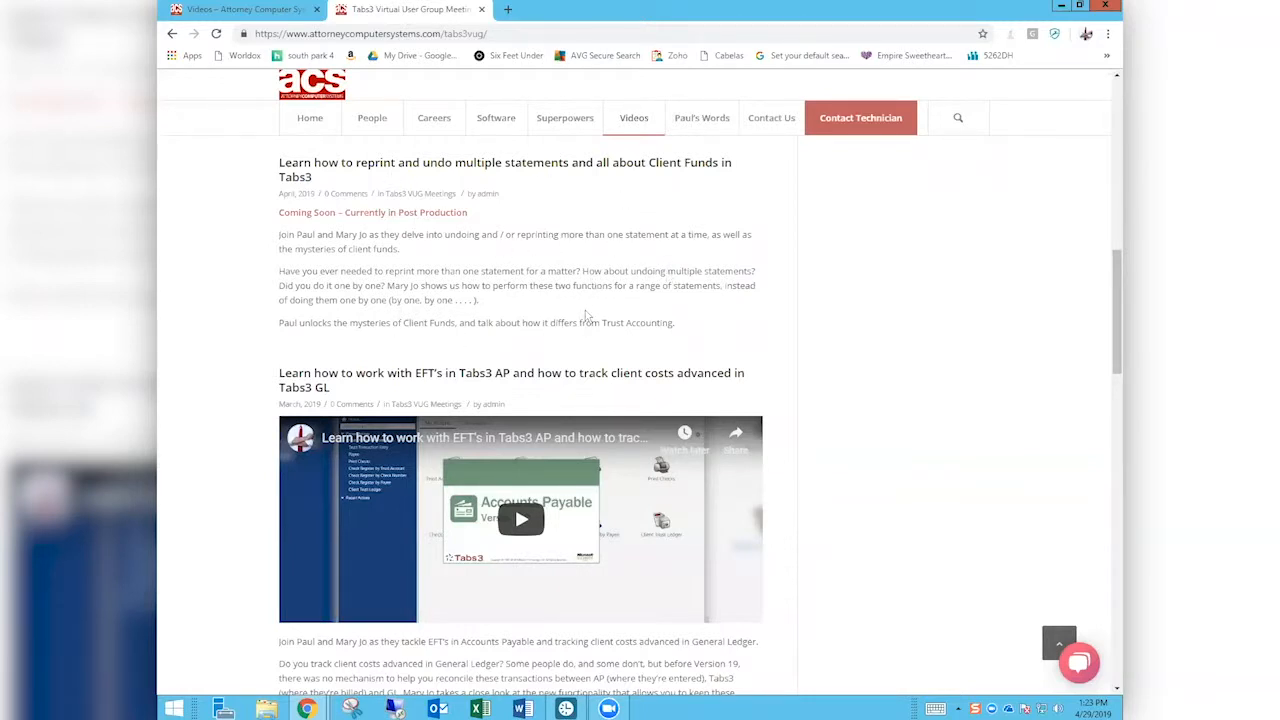
scroll(588, 316, "down", 1)
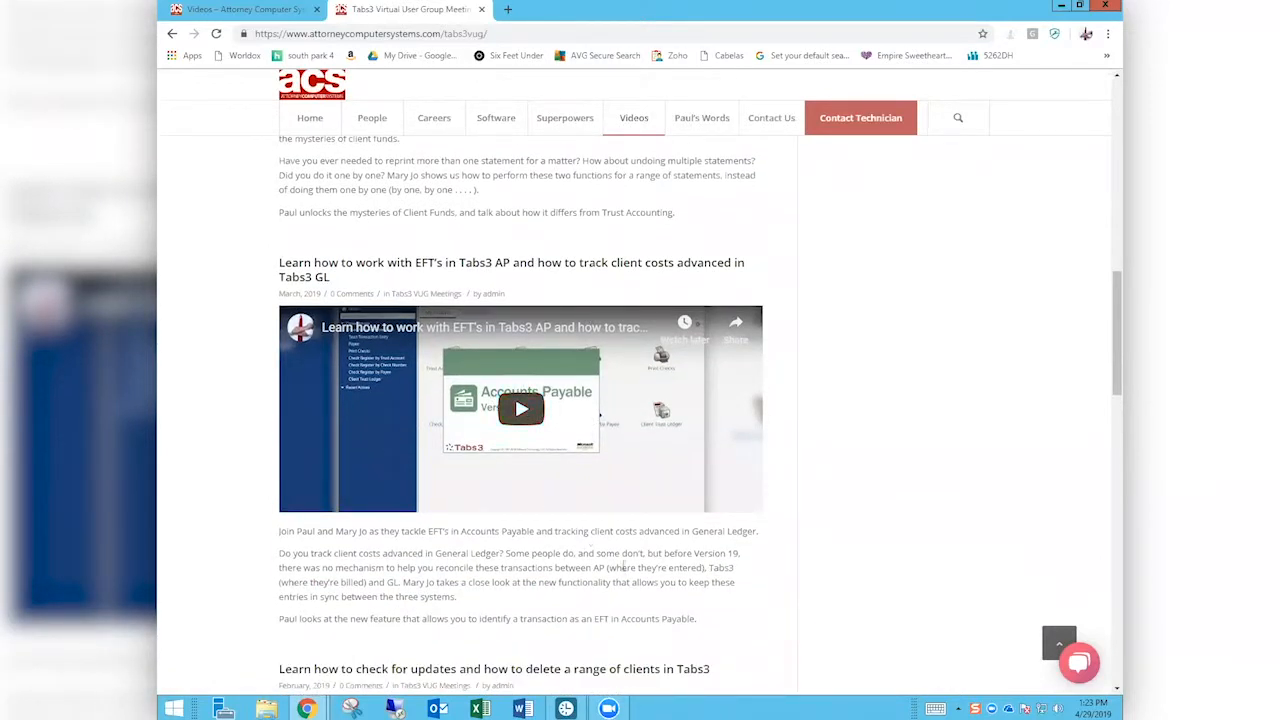
scroll(628, 578, "down", 1)
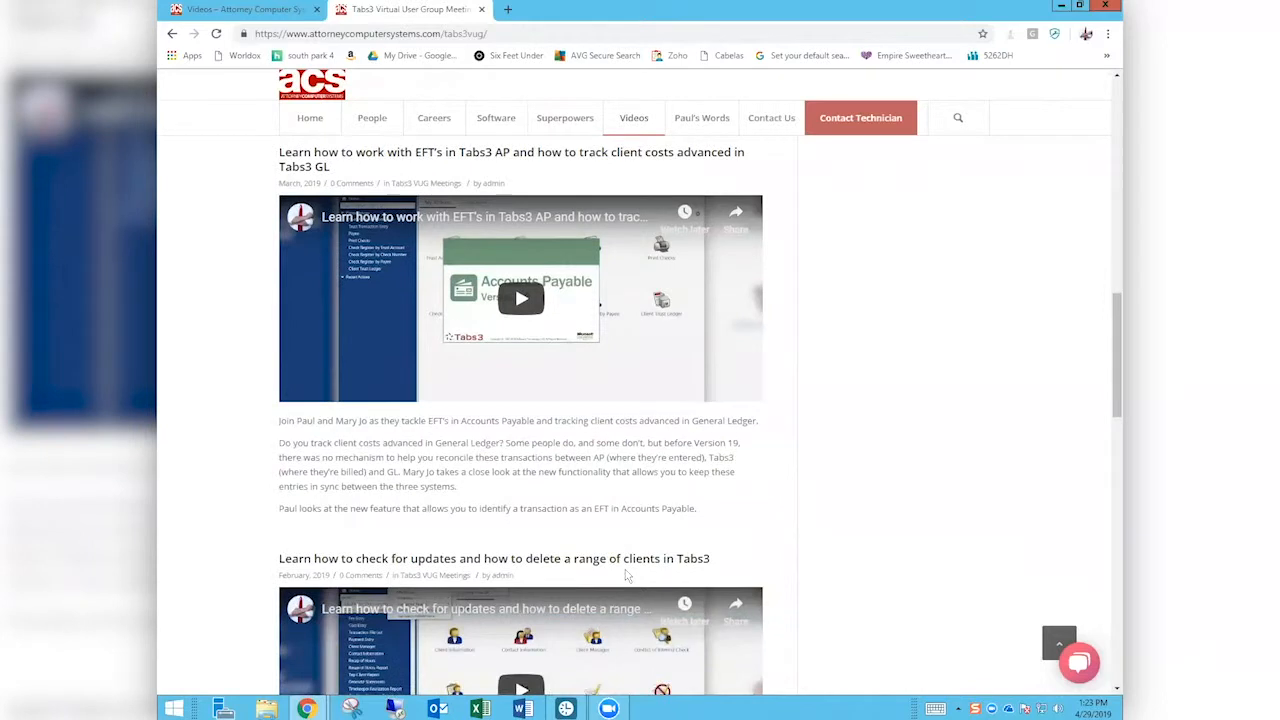